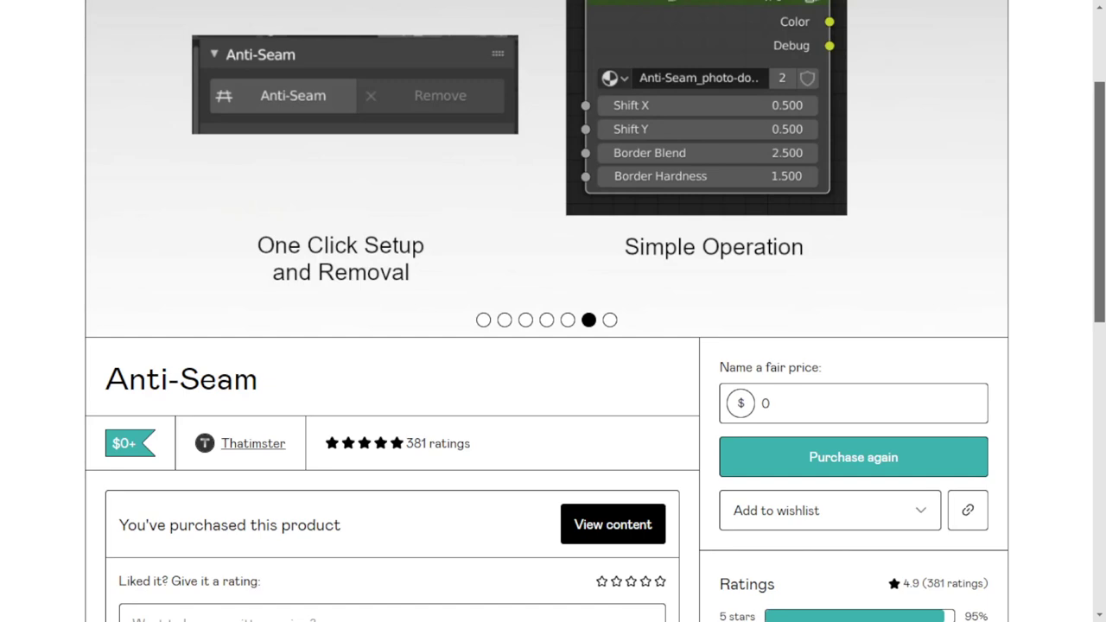
Step back to the first Anti-Seam slide, then advance to the grass before-and-after example
scroll(738, 286, up, 3)
click(979, 350)
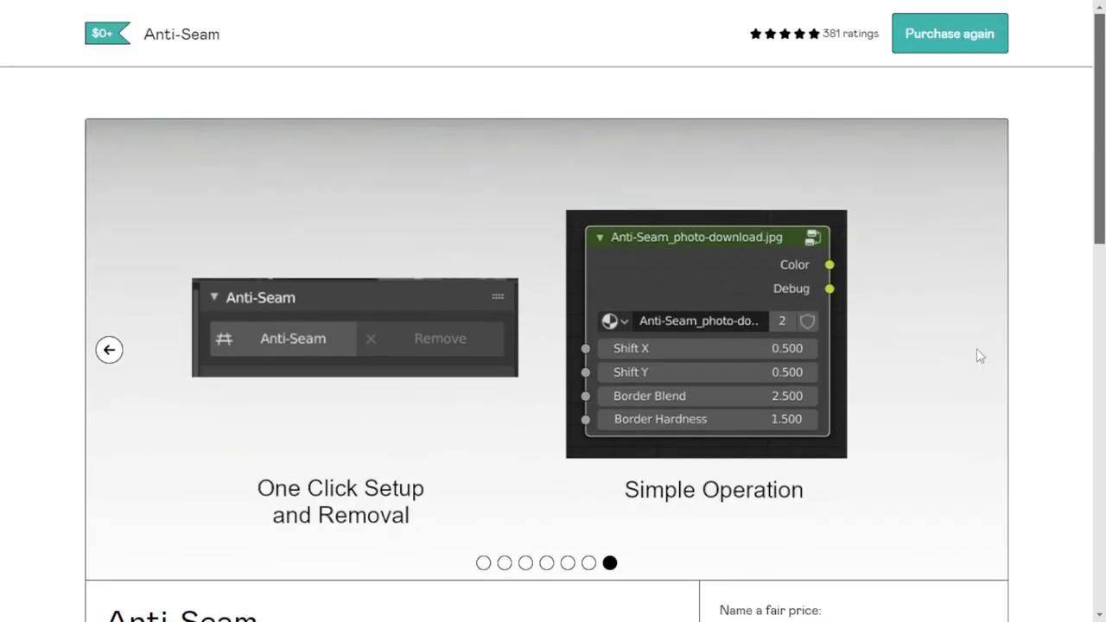
click(109, 350)
click(109, 349)
click(109, 350)
click(108, 350)
click(109, 350)
click(109, 350)
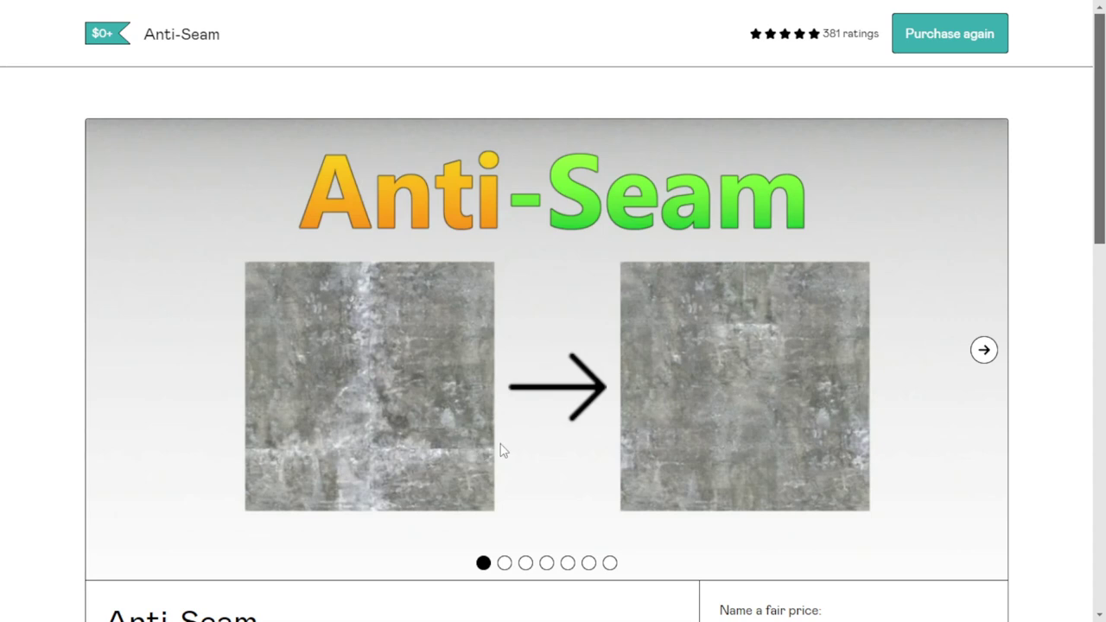
click(985, 352)
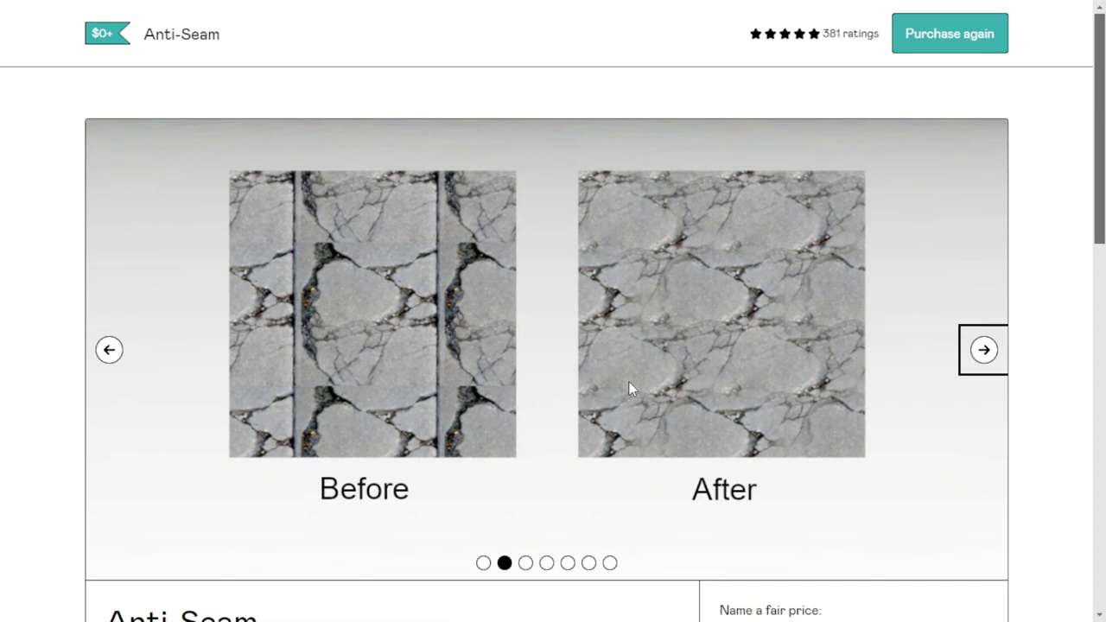
click(991, 351)
click(991, 352)
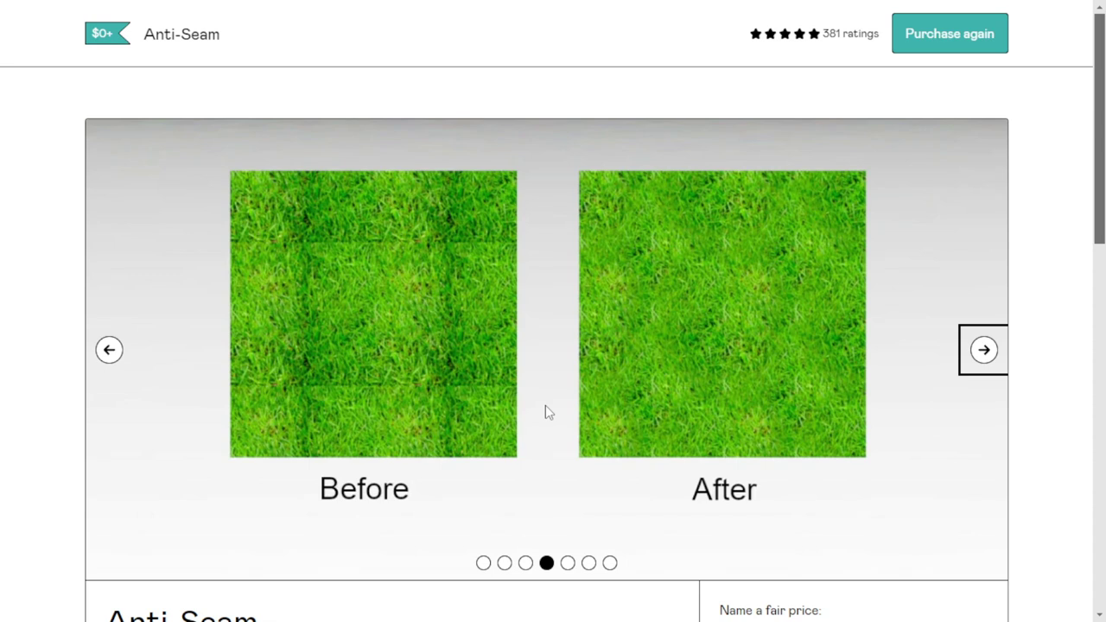
Scroll the product page, view the bark before-and-after slide, and focus the fair-price field
scroll(558, 402, down, 3)
scroll(423, 458, down, 2)
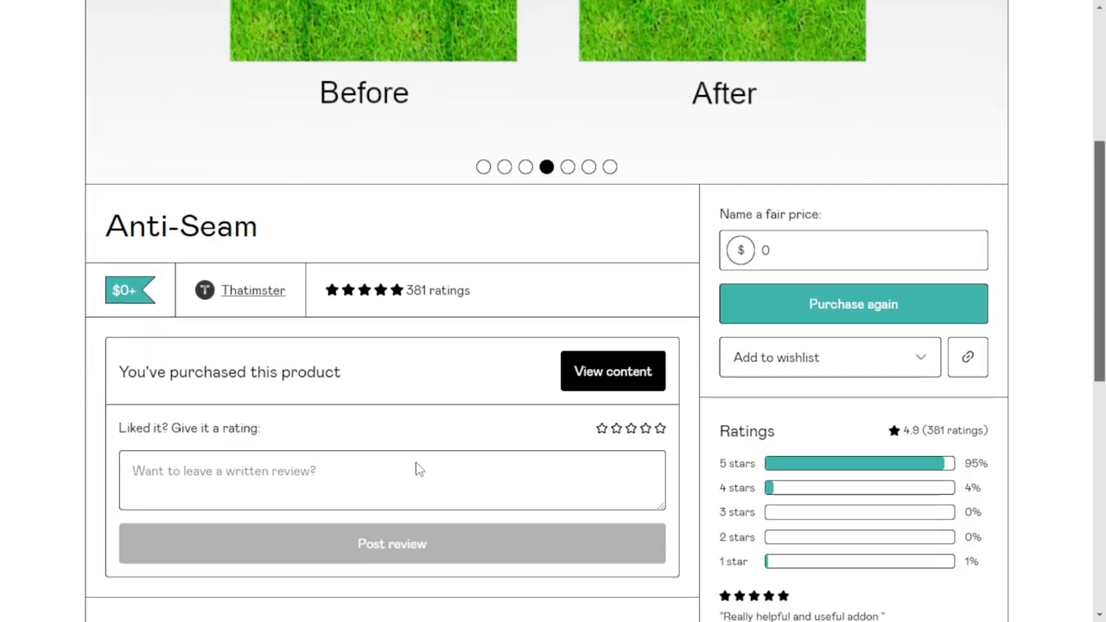
scroll(423, 397, up, 4)
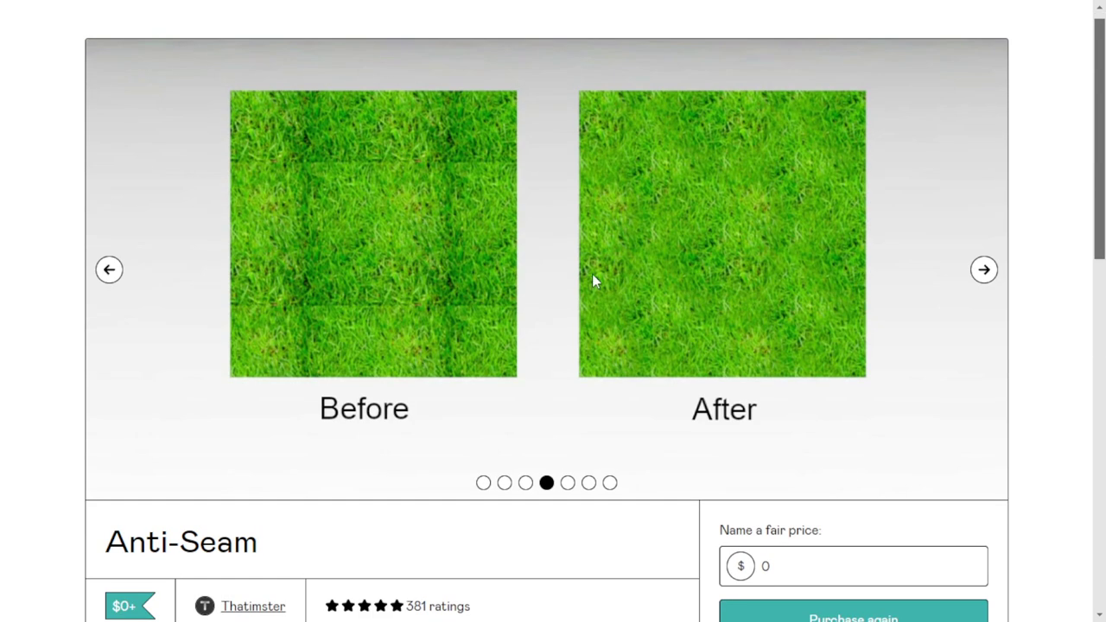
click(969, 278)
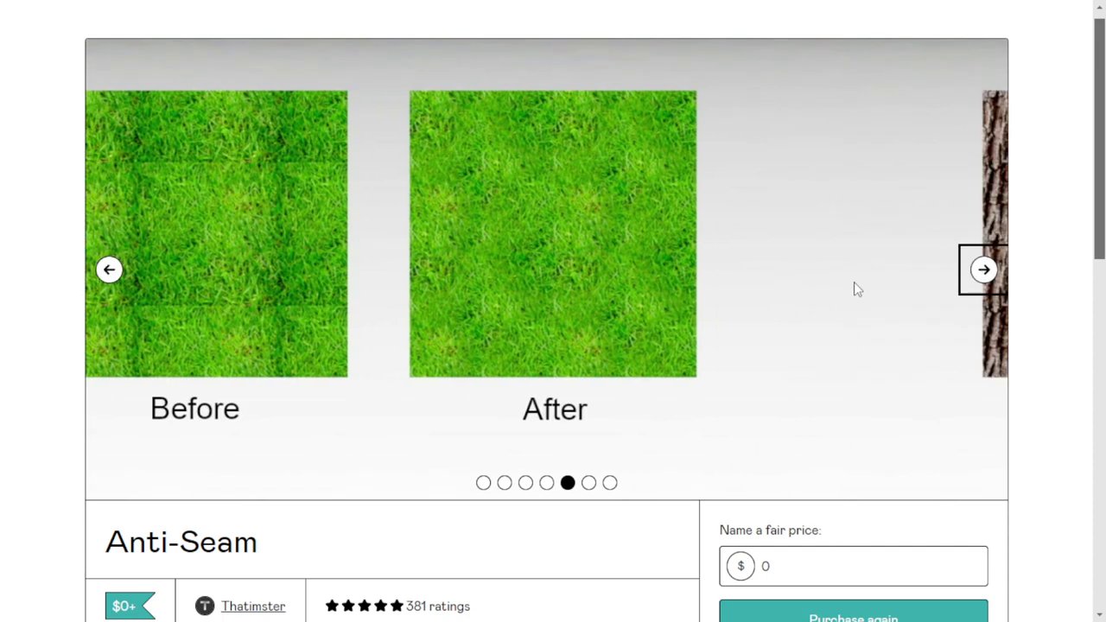
scroll(847, 403, down, 6)
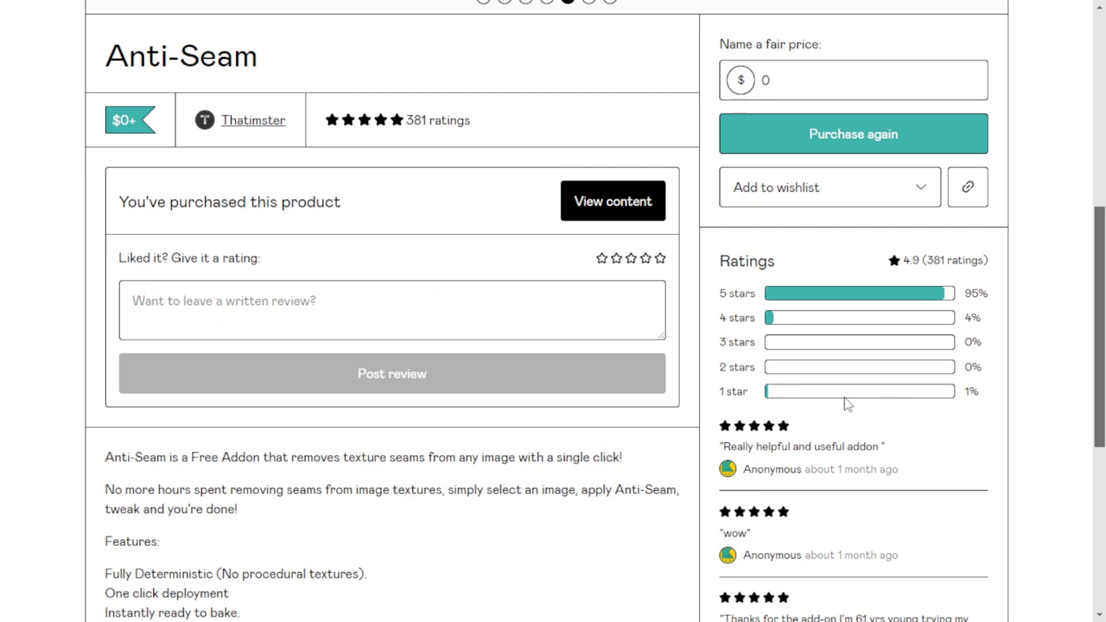
scroll(847, 402, down, 3)
scroll(838, 363, up, 5)
scroll(827, 297, up, 2)
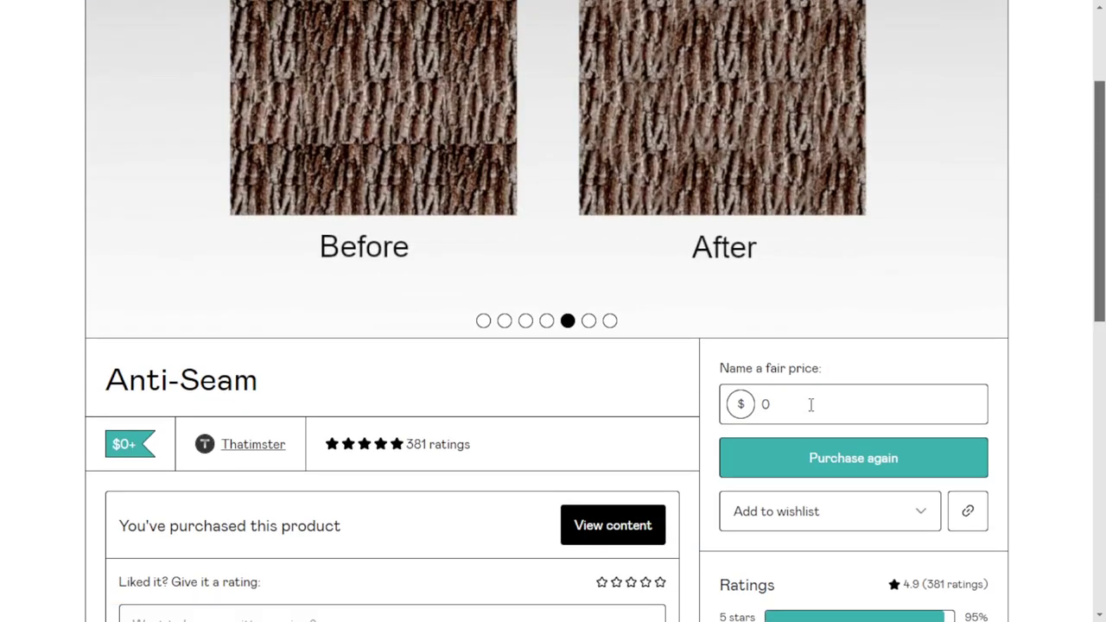
click(809, 402)
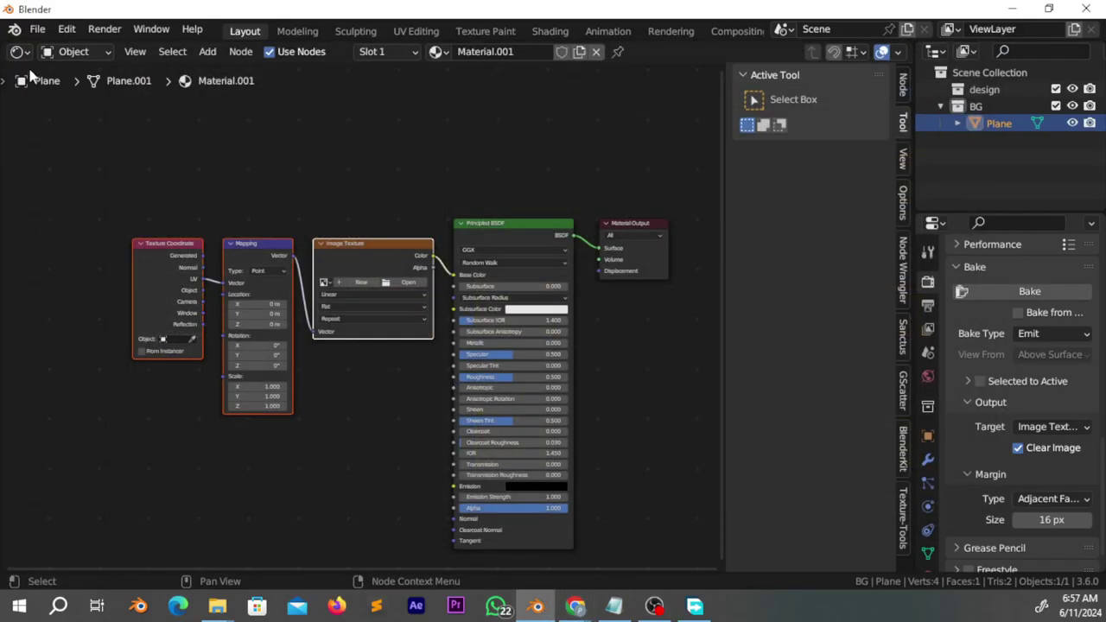
Check that the Anti-Seam add-on is listed in Preferences, then close the window
click(66, 30)
click(154, 264)
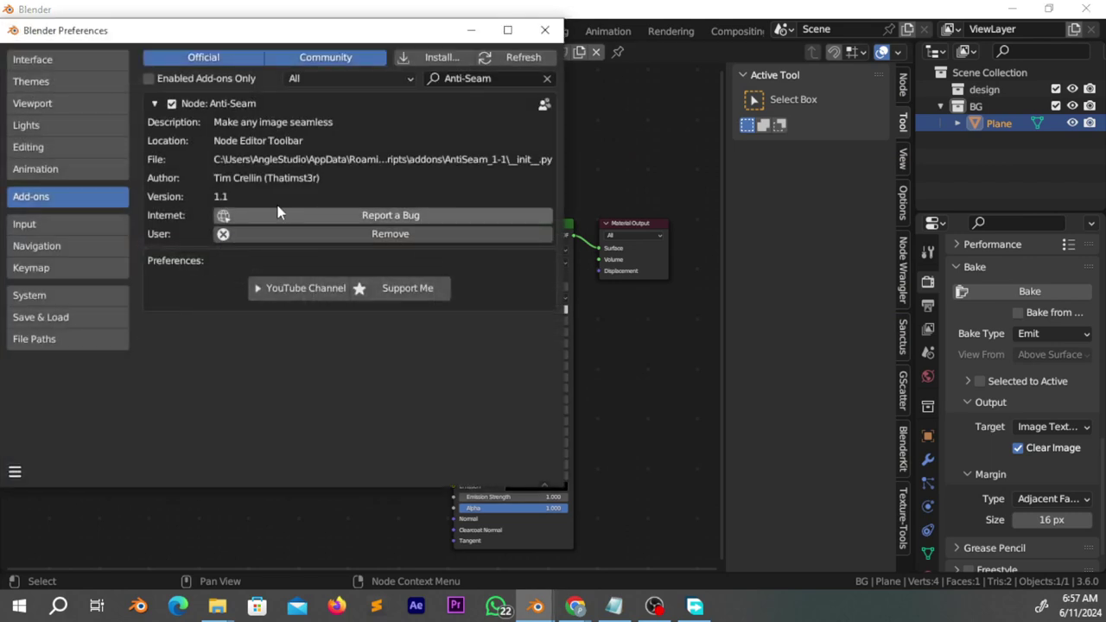
click(470, 33)
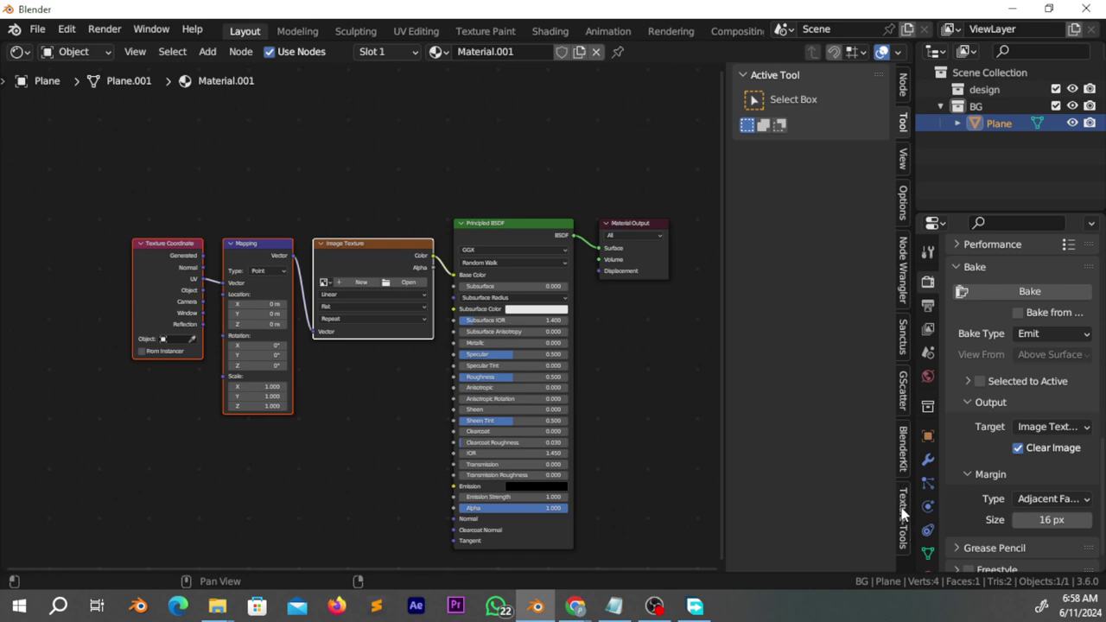
Load the first stone photo from the Textures folder into the Image Texture node
click(259, 157)
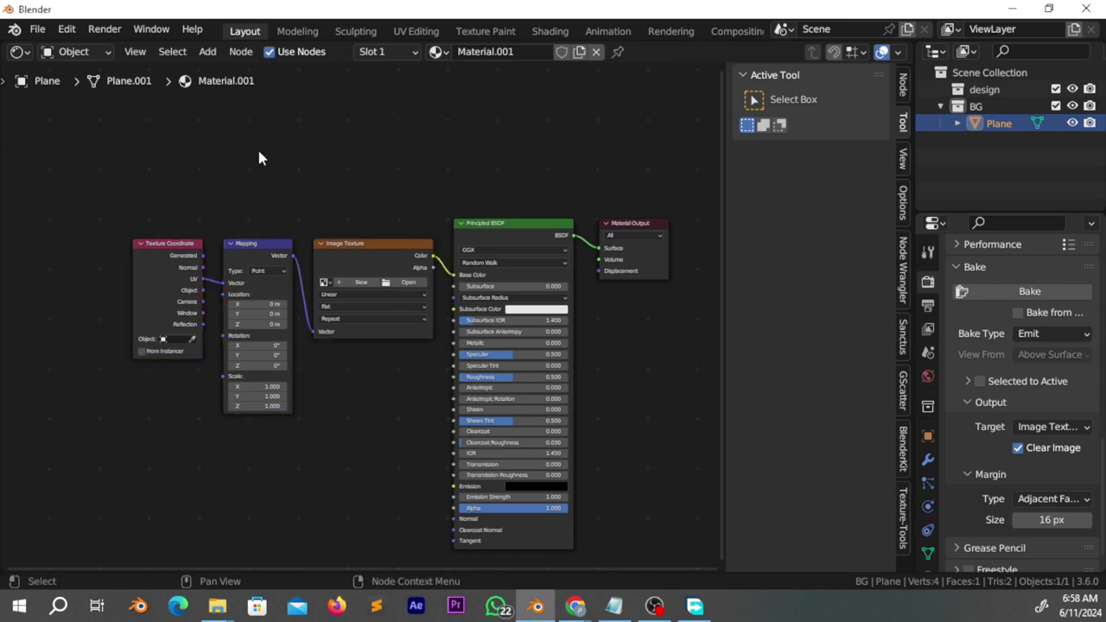
click(407, 283)
click(576, 97)
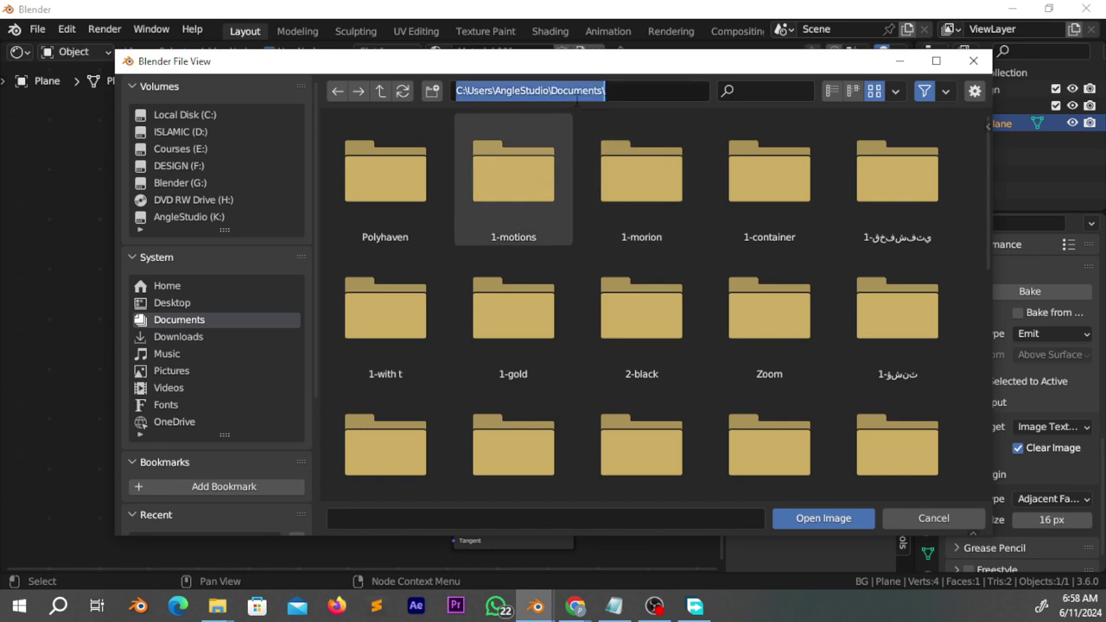
text(C:\Users\AngleStudio\Videos\Projects\2024\6\Tips&Tricks\Textures)
key(Return)
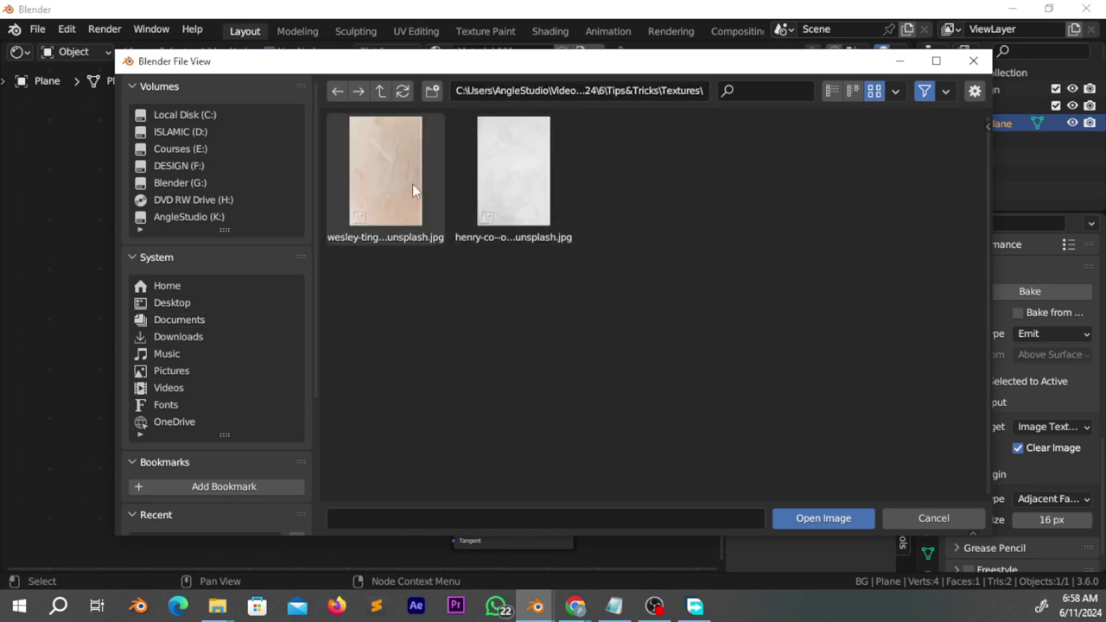
double_click(412, 184)
click(24, 52)
Turn the area into a 3D Viewport and view the plane in perspective
click(43, 98)
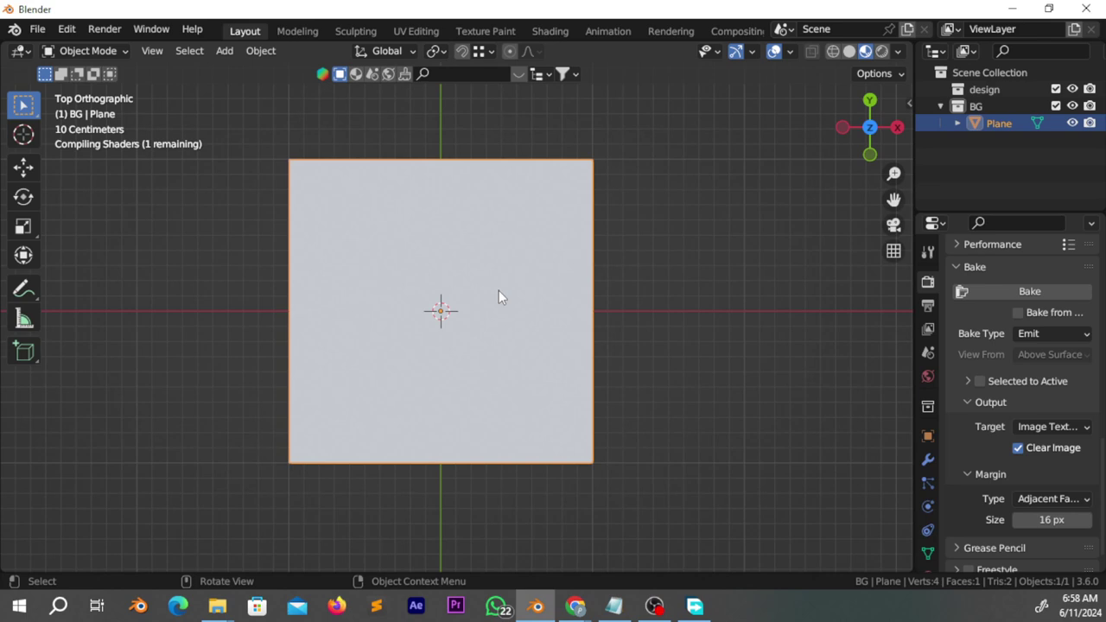
mouse_move(495, 280)
middle_down()
mouse_move(553, 330)
mouse_move(533, 303)
middle_up()
scroll(533, 302, up, 2)
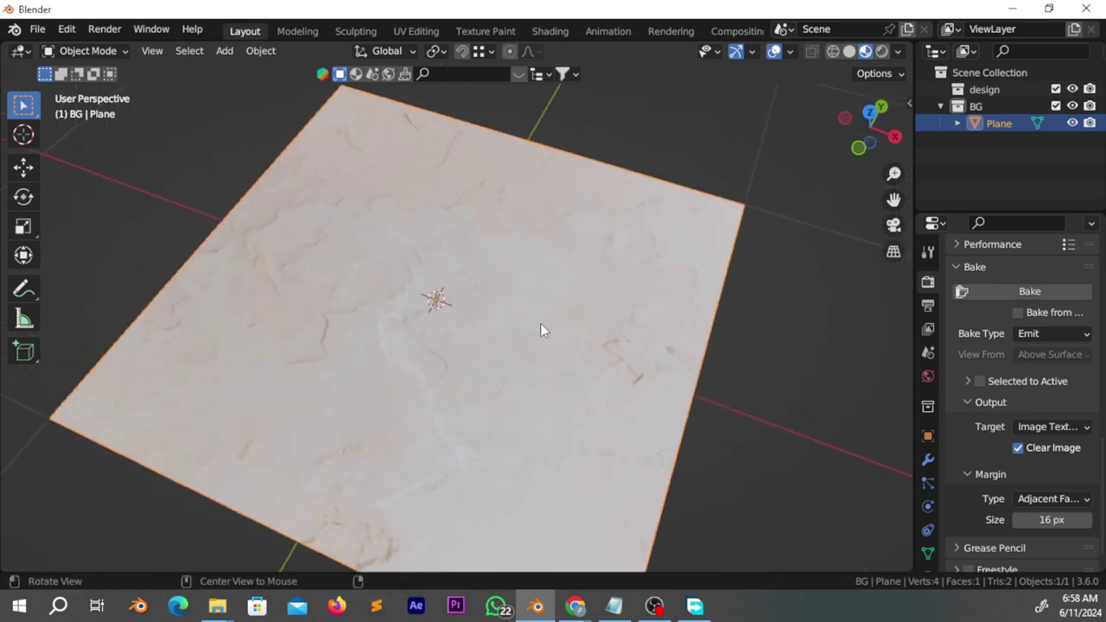
scroll(539, 323, down, 1)
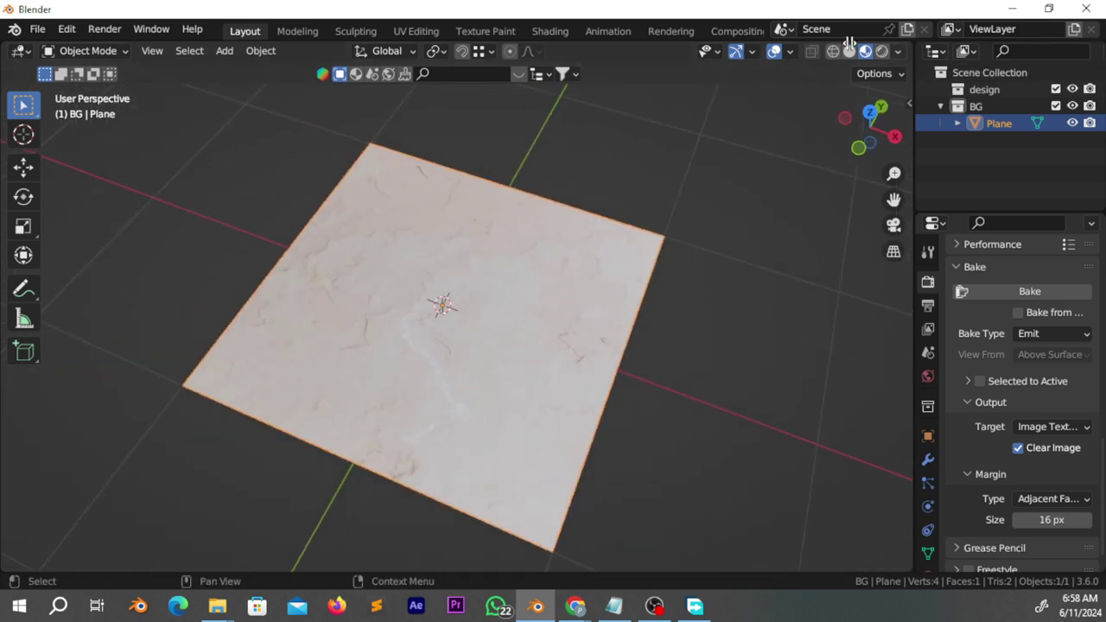
Split the view and show the Shader Editor in the new right-hand area
drag(850, 43, 277, 69)
click(295, 51)
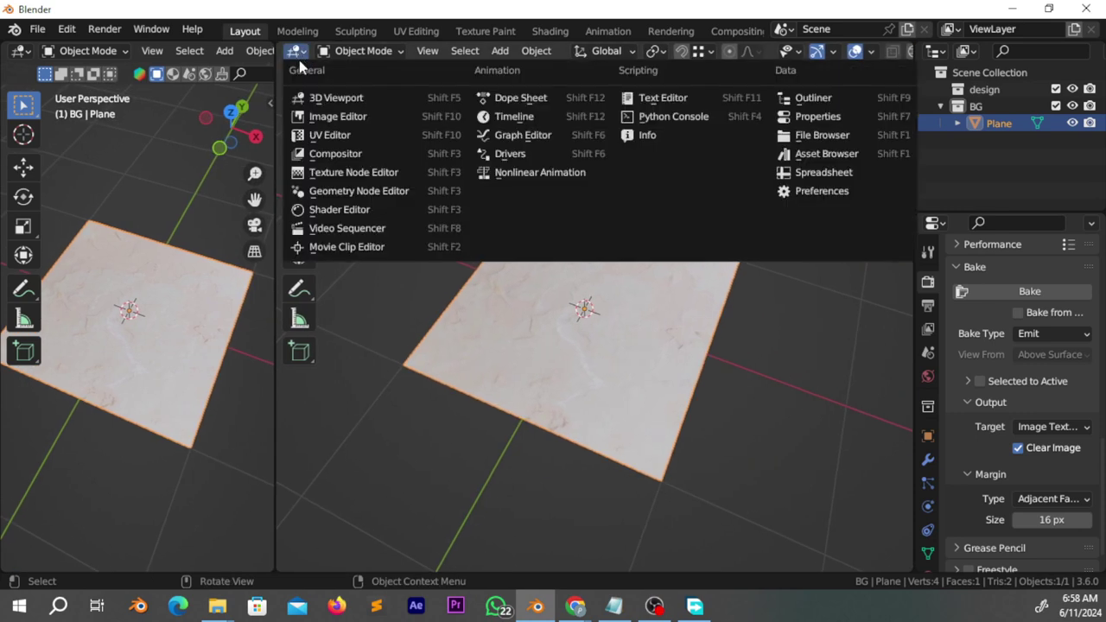
click(328, 210)
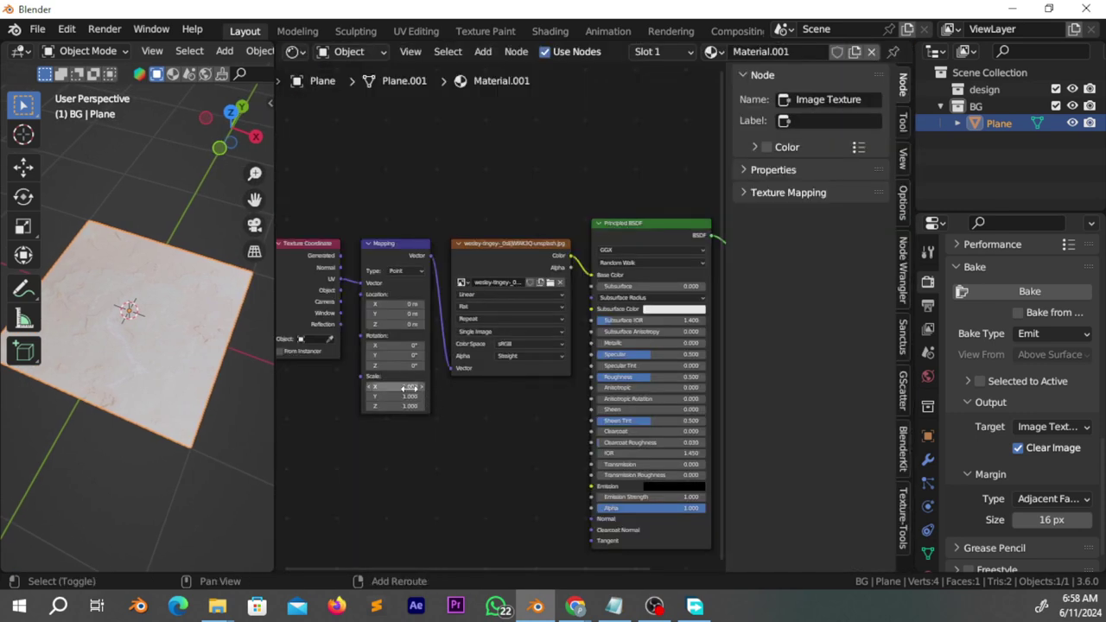
Set Mapping Scale X and Y to 3 so the stone texture tiles three times
drag(410, 387, 410, 396)
text(3)
key(Return)
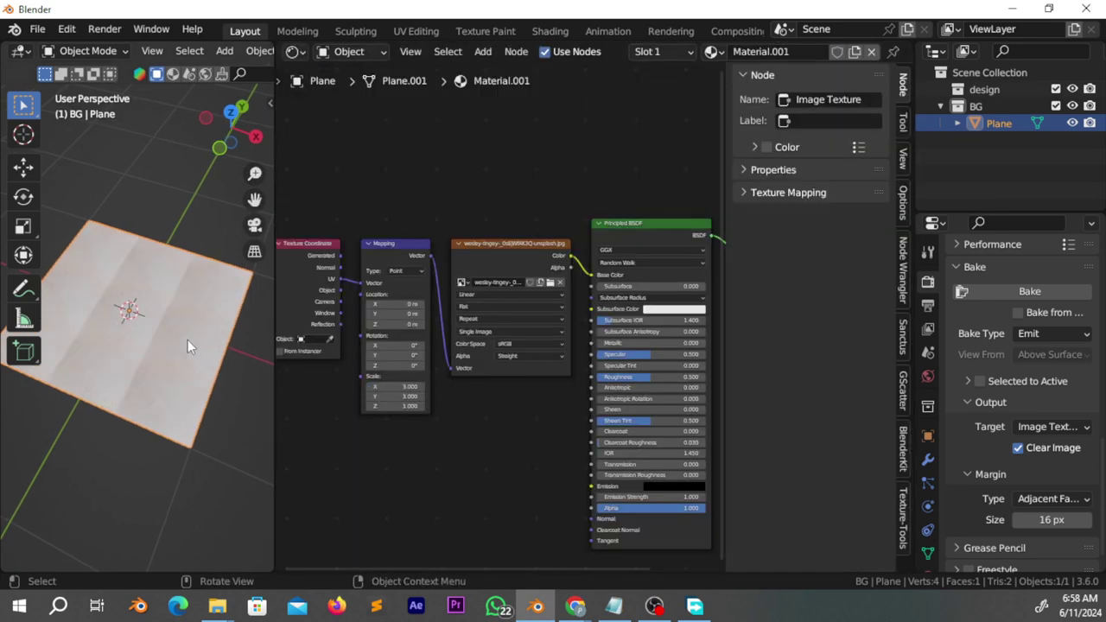
scroll(181, 346, up, 3)
scroll(188, 398, up, 3)
scroll(164, 363, down, 2)
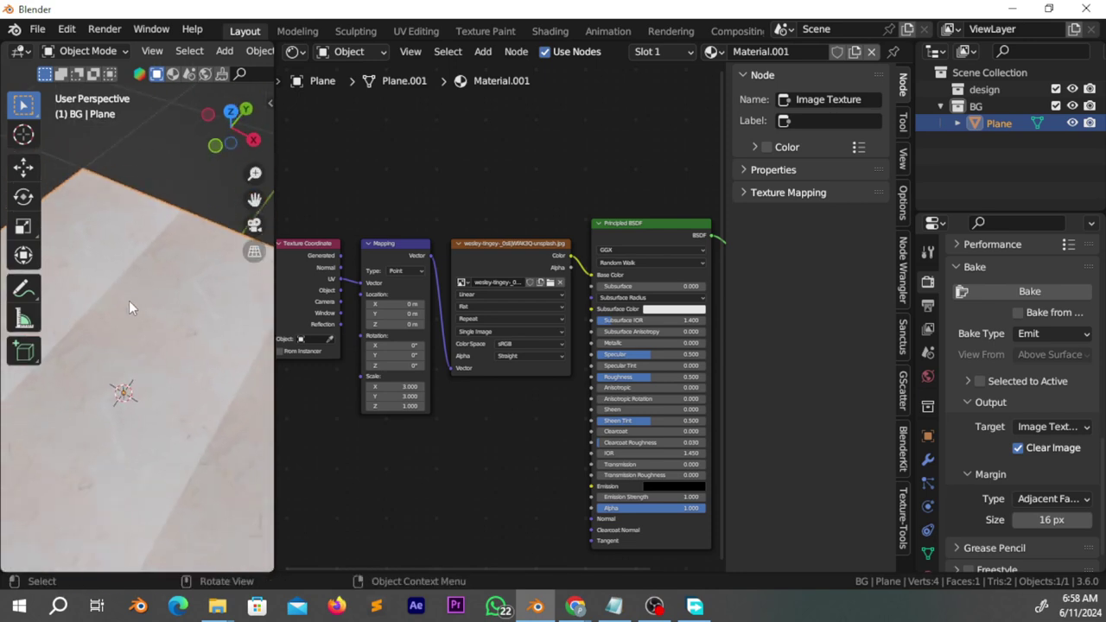
scroll(129, 303, down, 3)
click(510, 261)
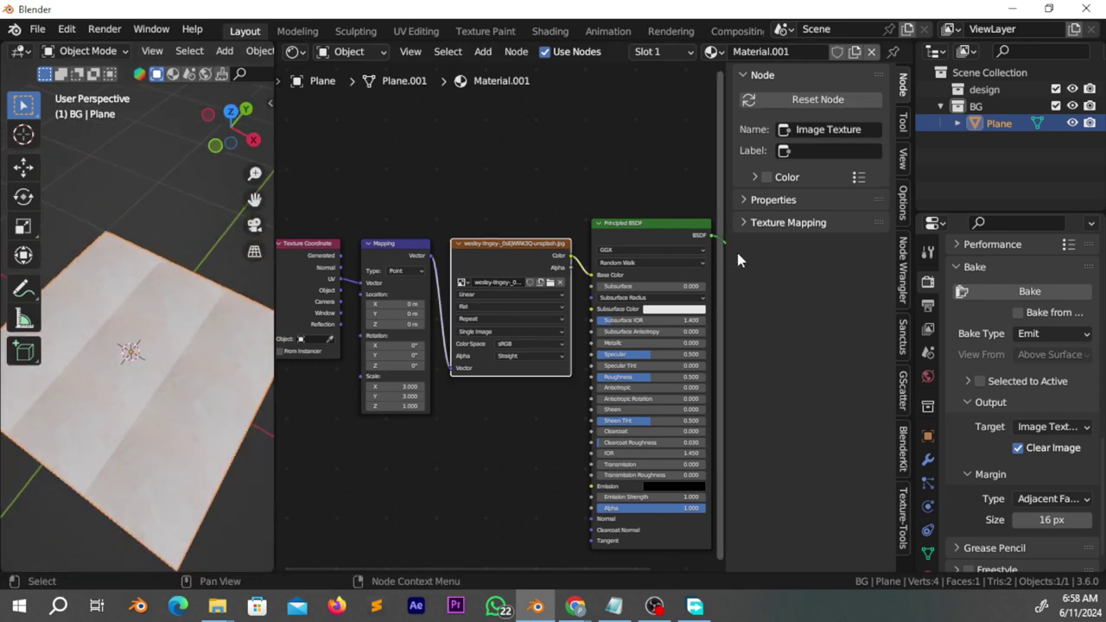
Apply Anti-Seam to the stone image texture from the Texture-Tools sidebar
click(902, 519)
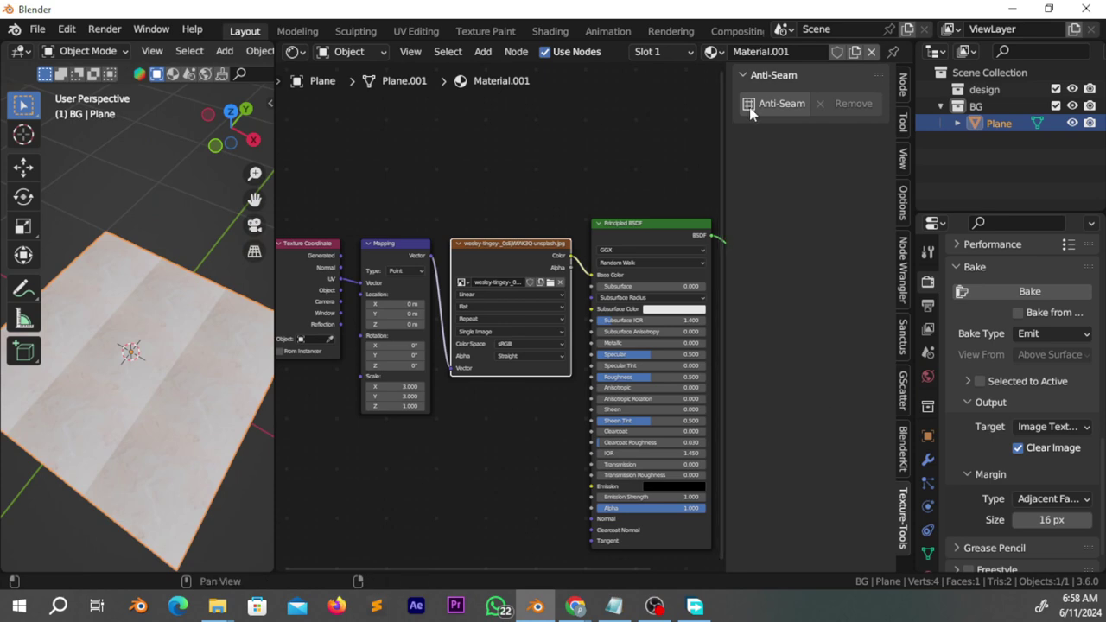
middle_drag(182, 390, 261, 397)
drag(276, 404, 287, 402)
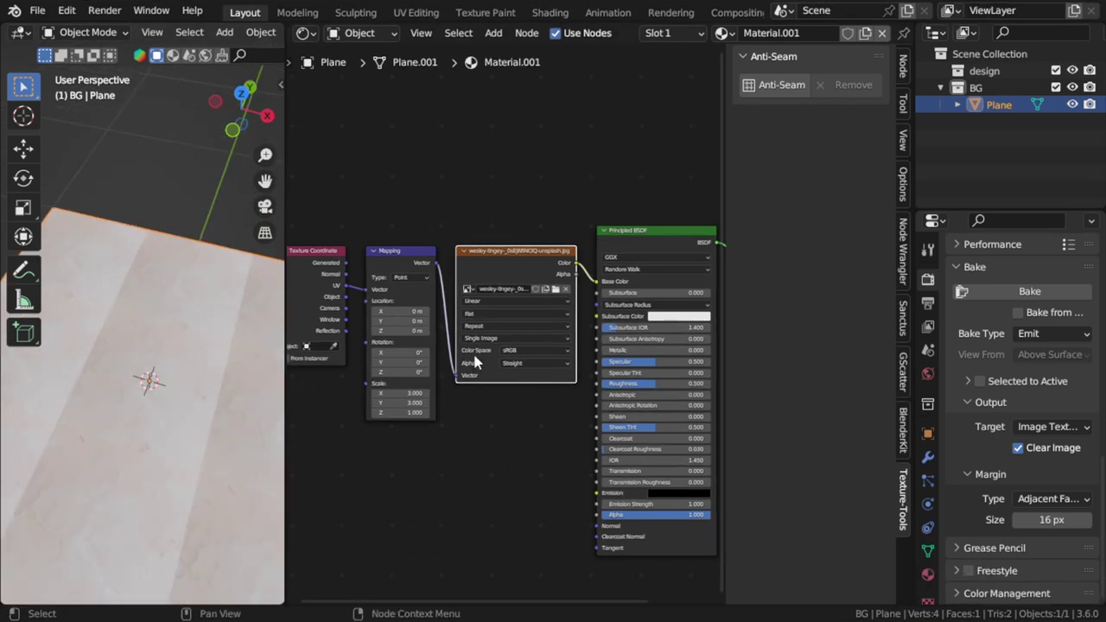
click(766, 90)
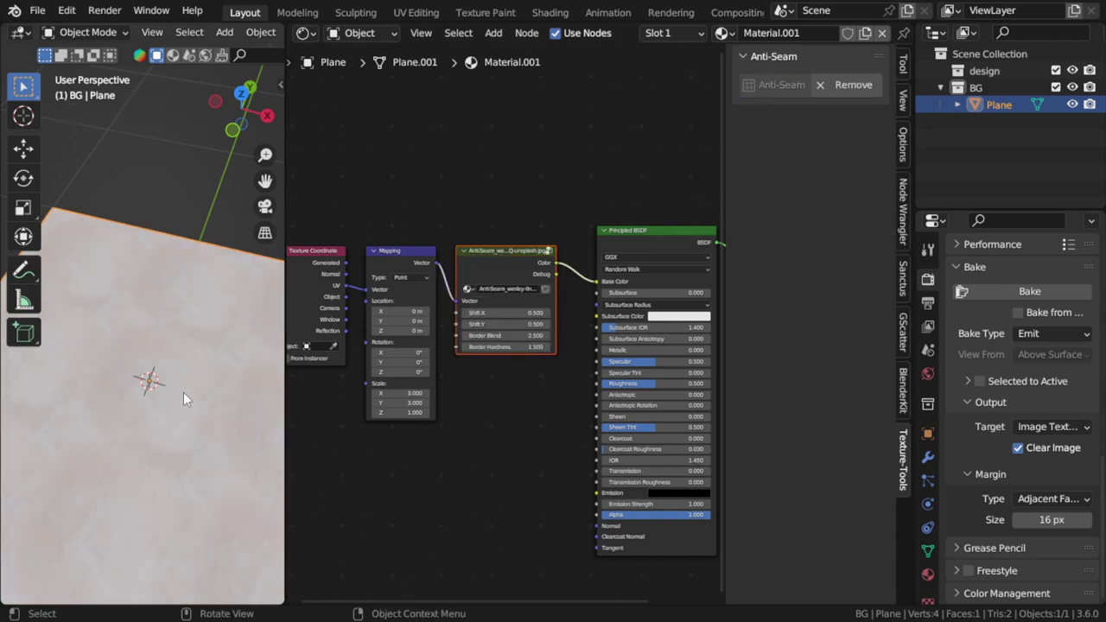
mouse_move(183, 392)
middle_down()
mouse_move(174, 402)
mouse_move(237, 321)
mouse_move(204, 319)
middle_up()
Look at the seamless plane from Top Orthographic view, panning and zooming over it
key(KP_7)
scroll(204, 321, up, 1)
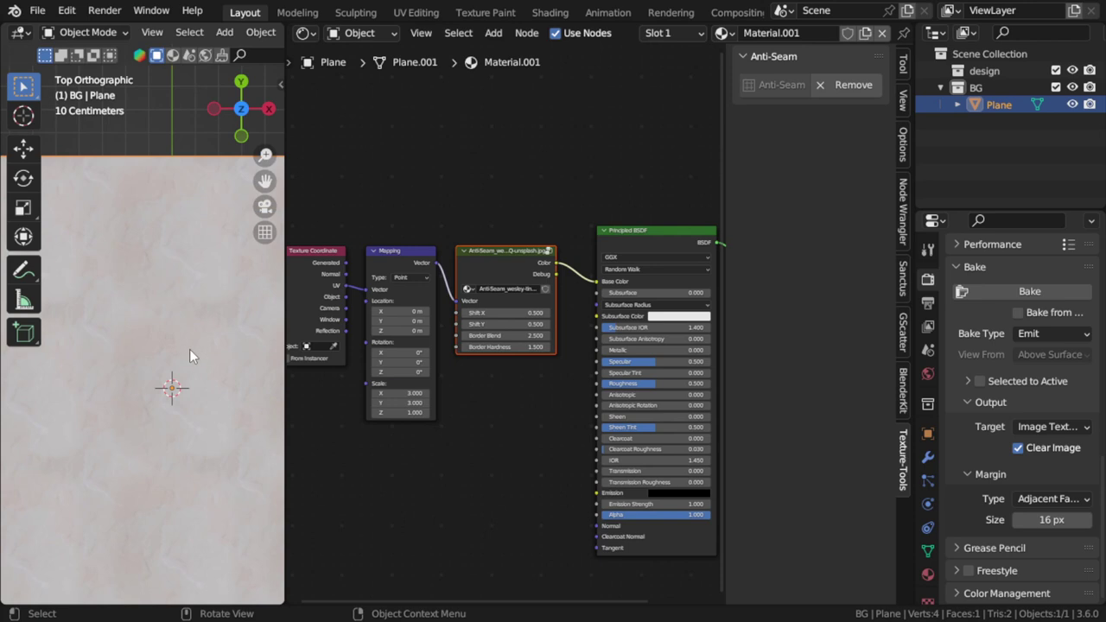
scroll(189, 349, down, 2)
shift+middle_drag(192, 365, 142, 401)
scroll(159, 387, up, 1)
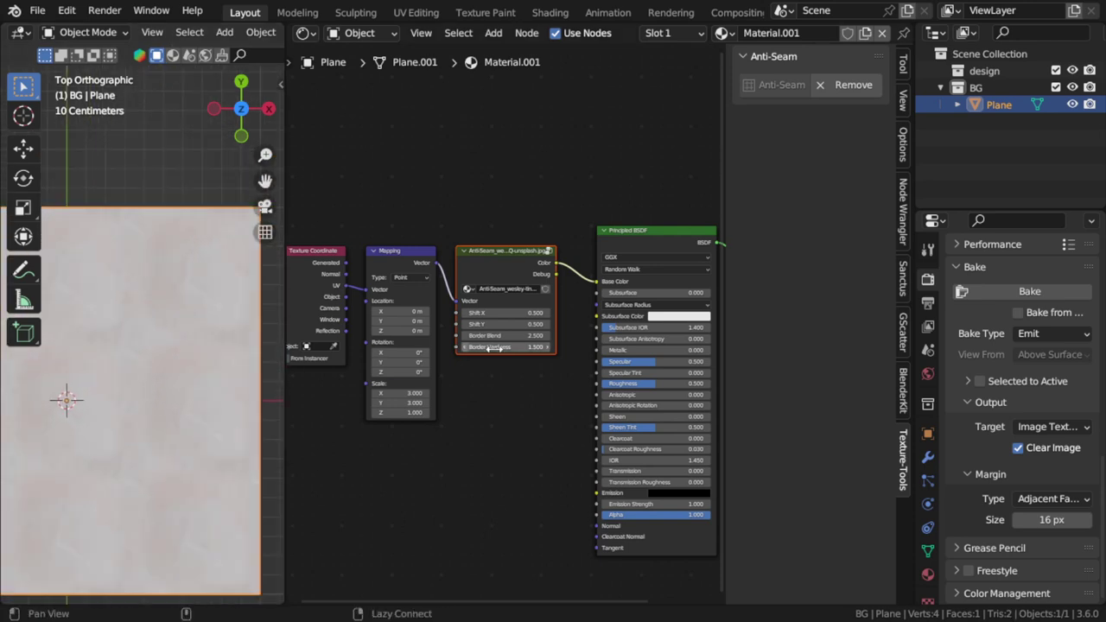
scroll(541, 362, up, 2)
Set Anti-Seam Border Blend and Border Hardness to 1.1
click(534, 342)
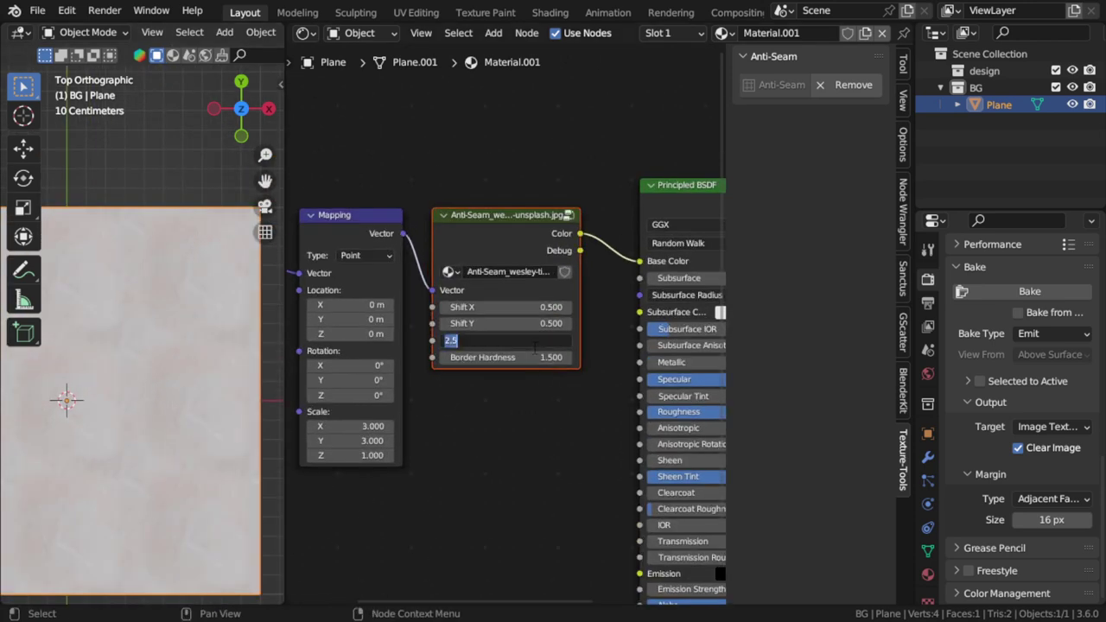
text(1.1)
key(Tab)
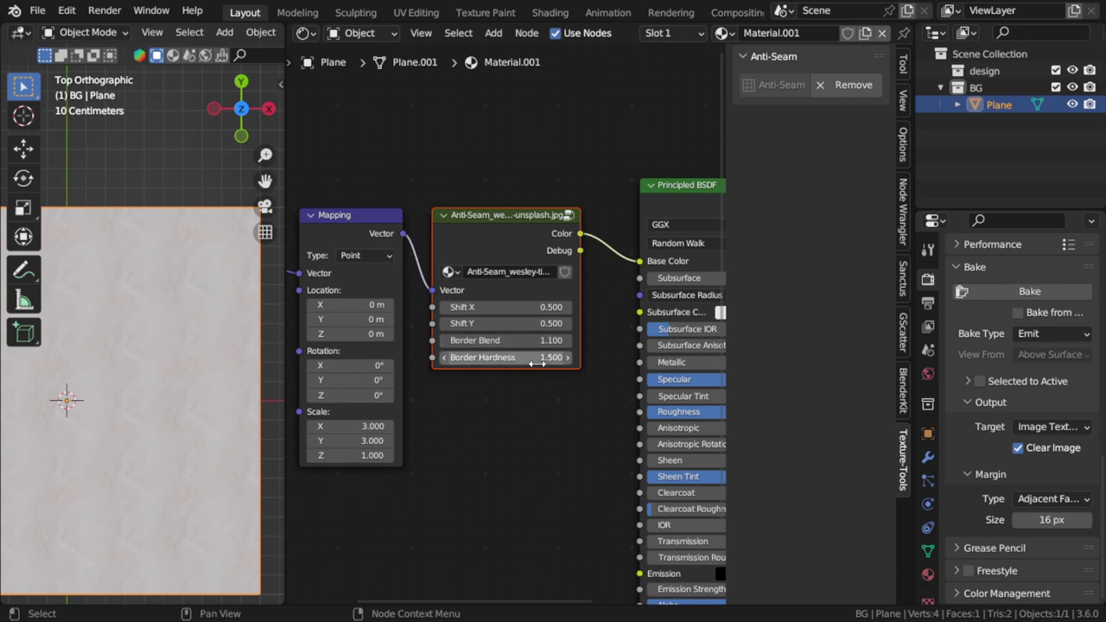
text(1.1)
key(Return)
mouse_move(104, 464)
middle_down()
mouse_move(191, 446)
mouse_move(189, 475)
mouse_move(158, 470)
mouse_move(13, 400)
mouse_move(150, 449)
middle_up()
Change Mapping Scale X and Y to 2
drag(362, 425, 362, 440)
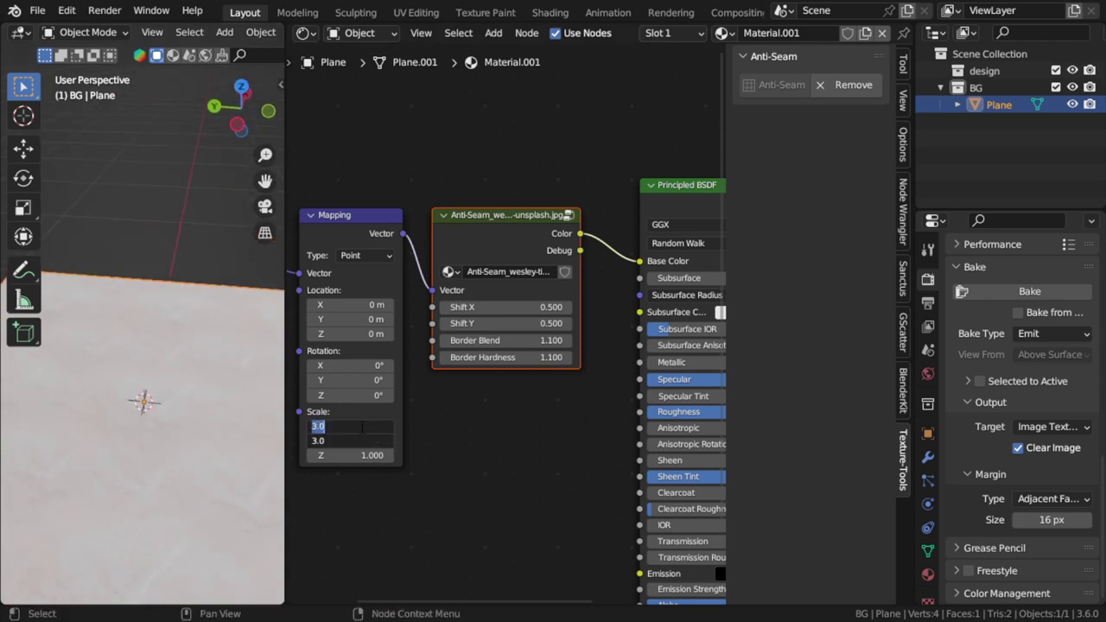
text(2)
key(Return)
mouse_move(138, 518)
middle_down()
mouse_move(127, 570)
mouse_move(148, 447)
middle_up()
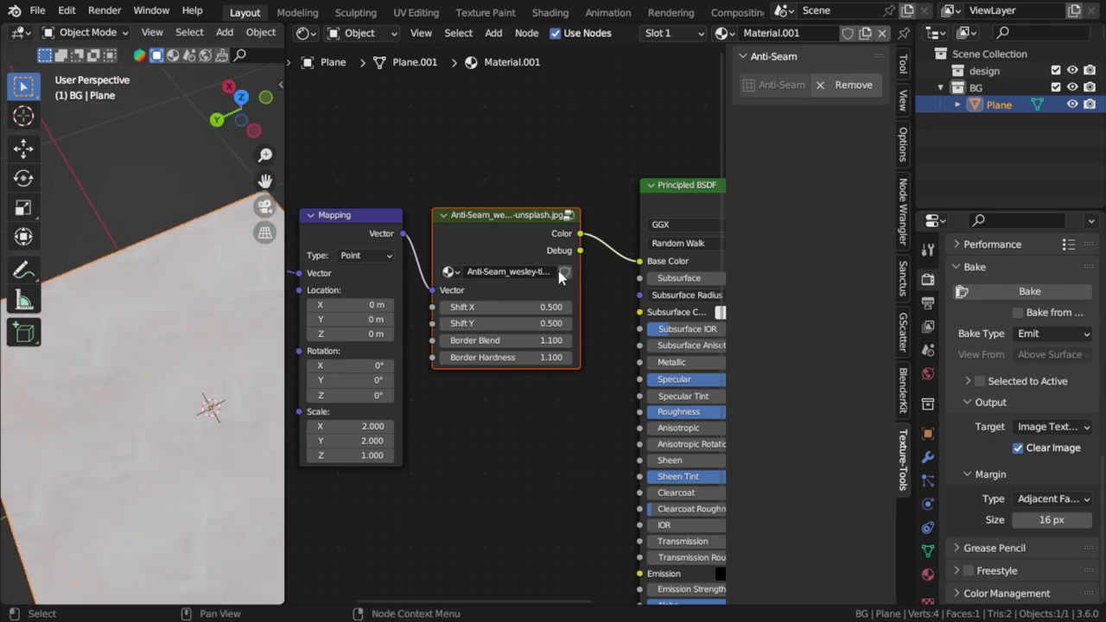
Remove the Anti-Seam node and reapply Anti-Seam to the image texture
click(523, 241)
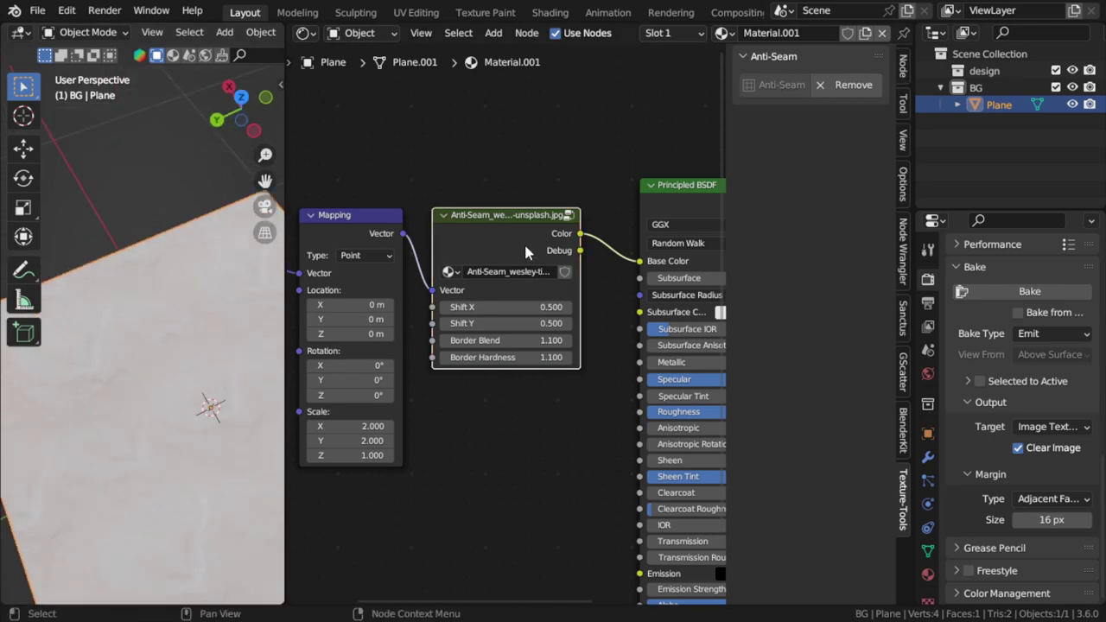
click(853, 86)
scroll(100, 453, down, 2)
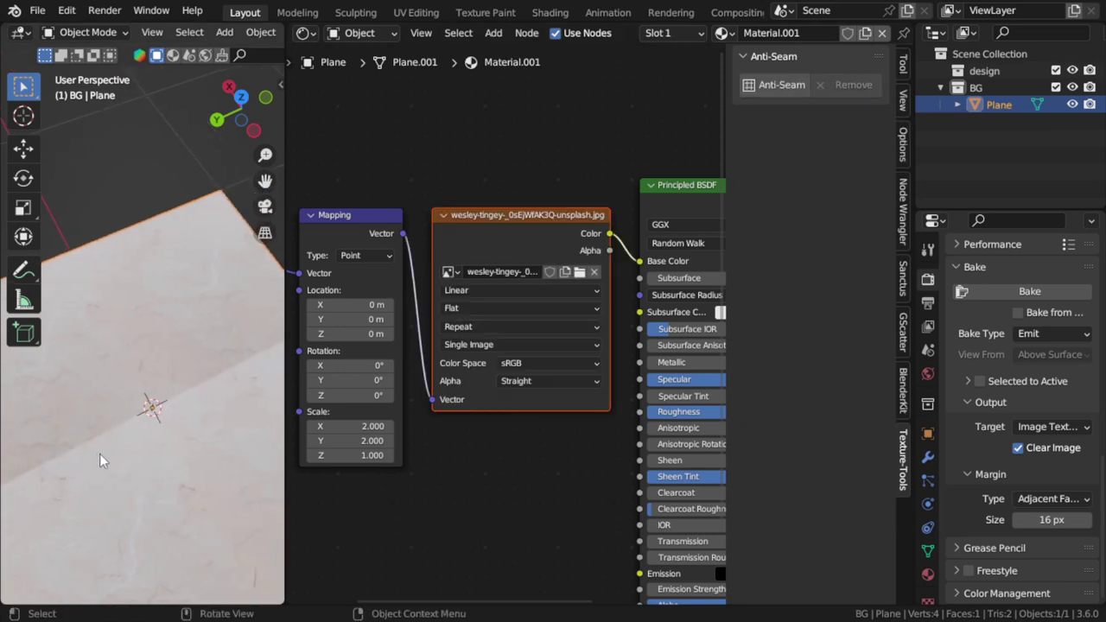
scroll(99, 454, down, 2)
click(778, 91)
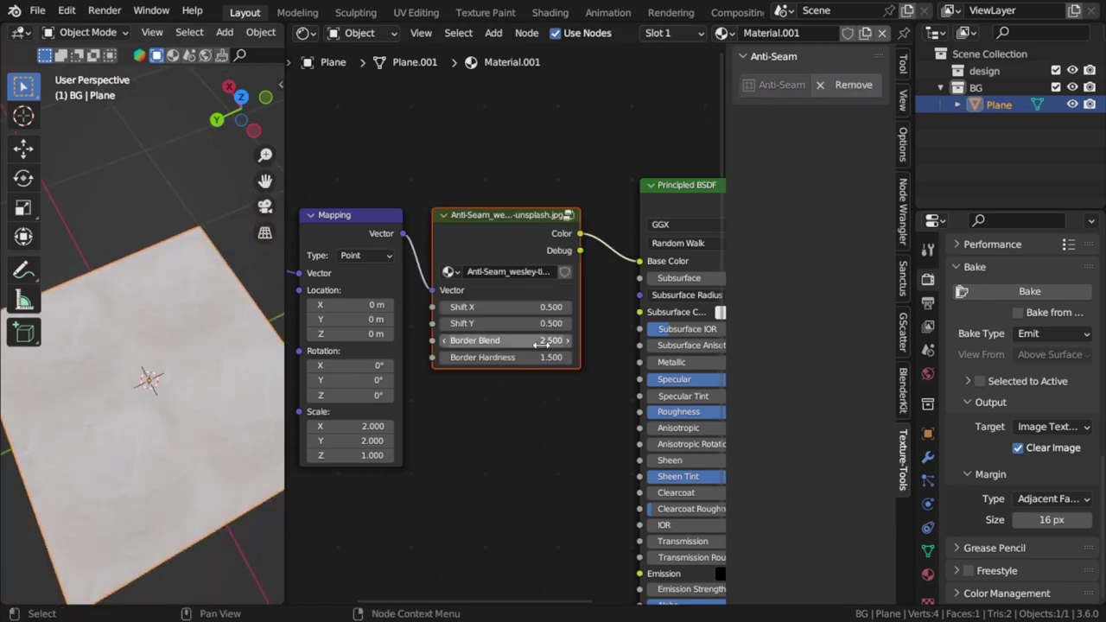
click(533, 342)
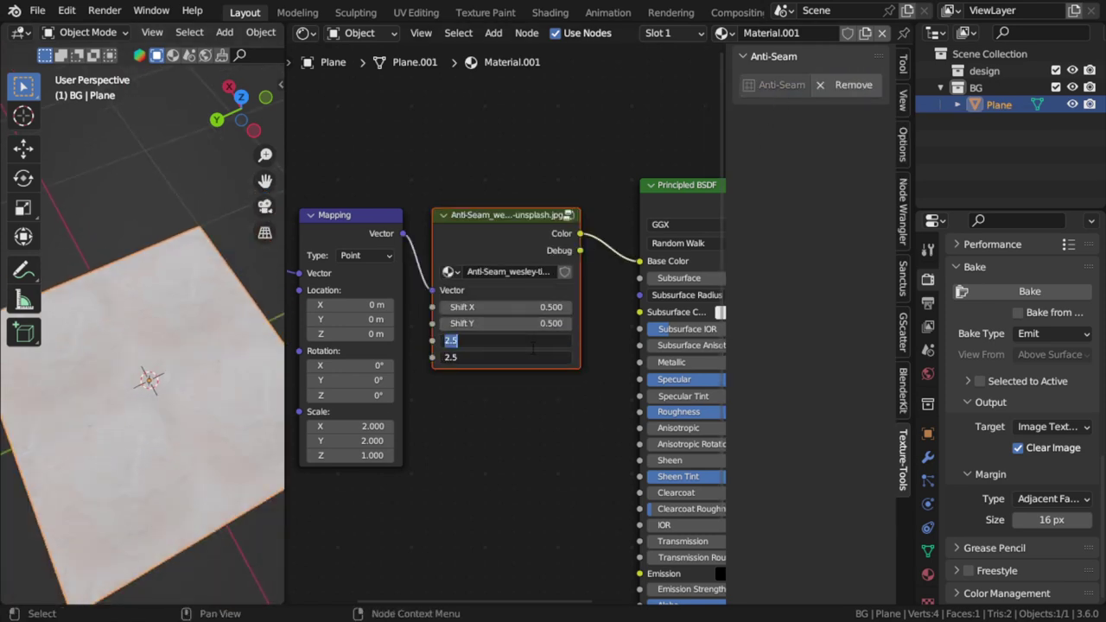
Set Border Blend to 1.2 and resize the 3D view to show the whole plane
text(1.2)
key(Return)
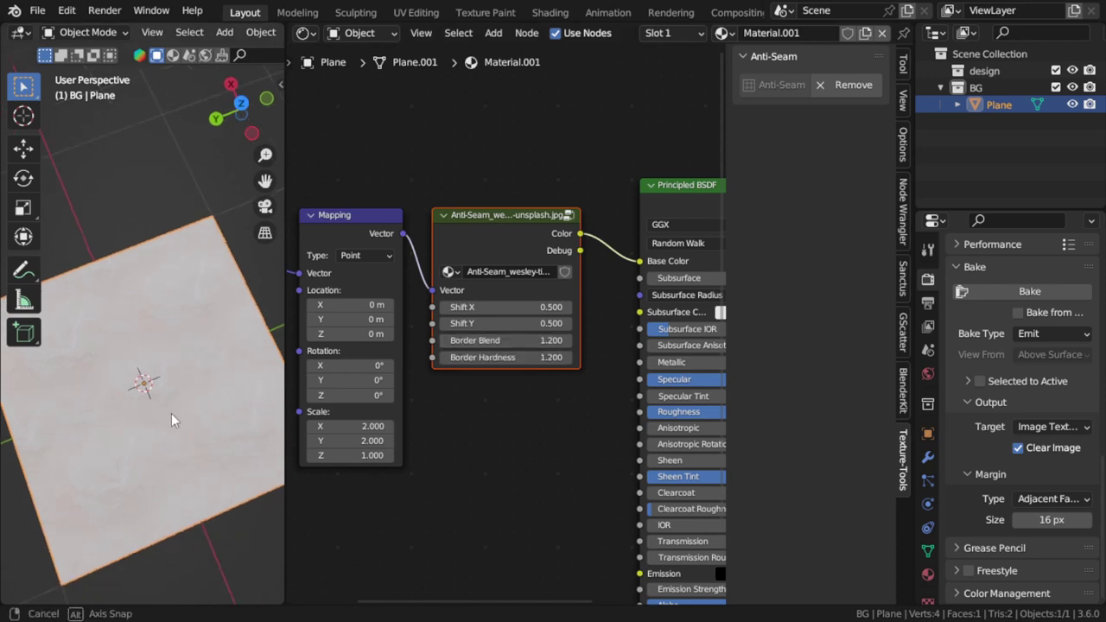
mouse_move(171, 413)
middle_down()
mouse_move(239, 464)
mouse_move(209, 553)
middle_up()
scroll(171, 408, up, 3)
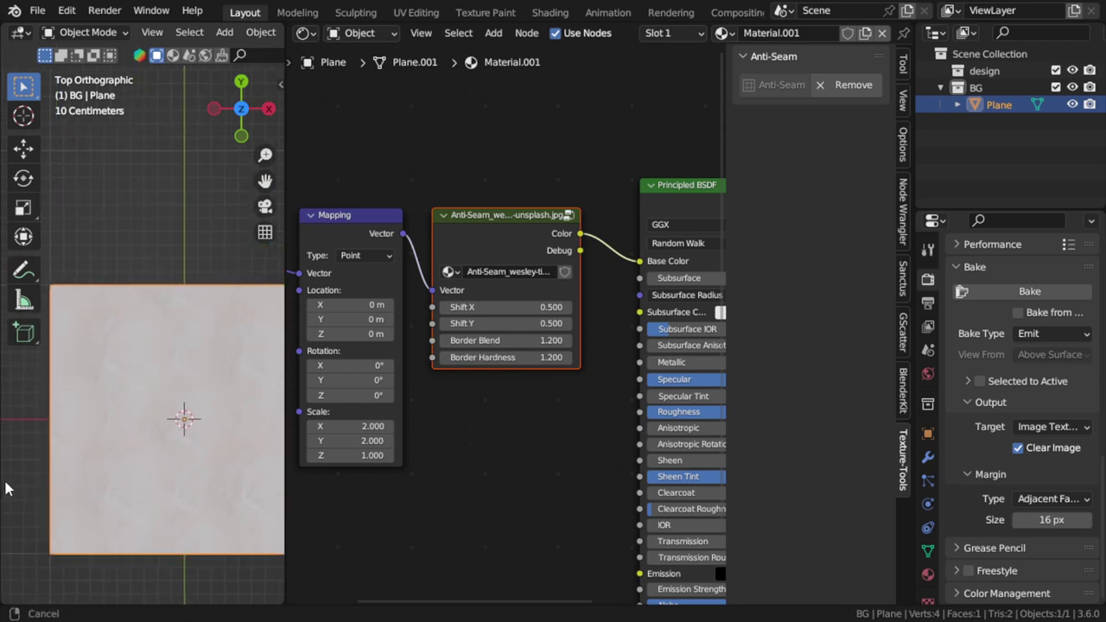
drag(284, 523, 441, 513)
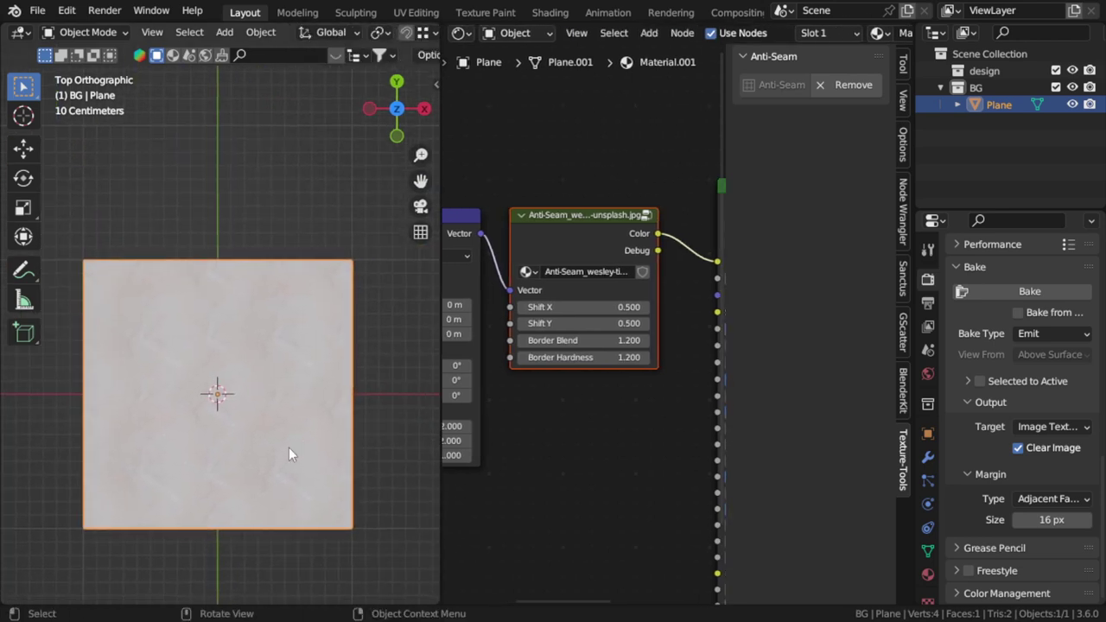
drag(440, 485, 333, 486)
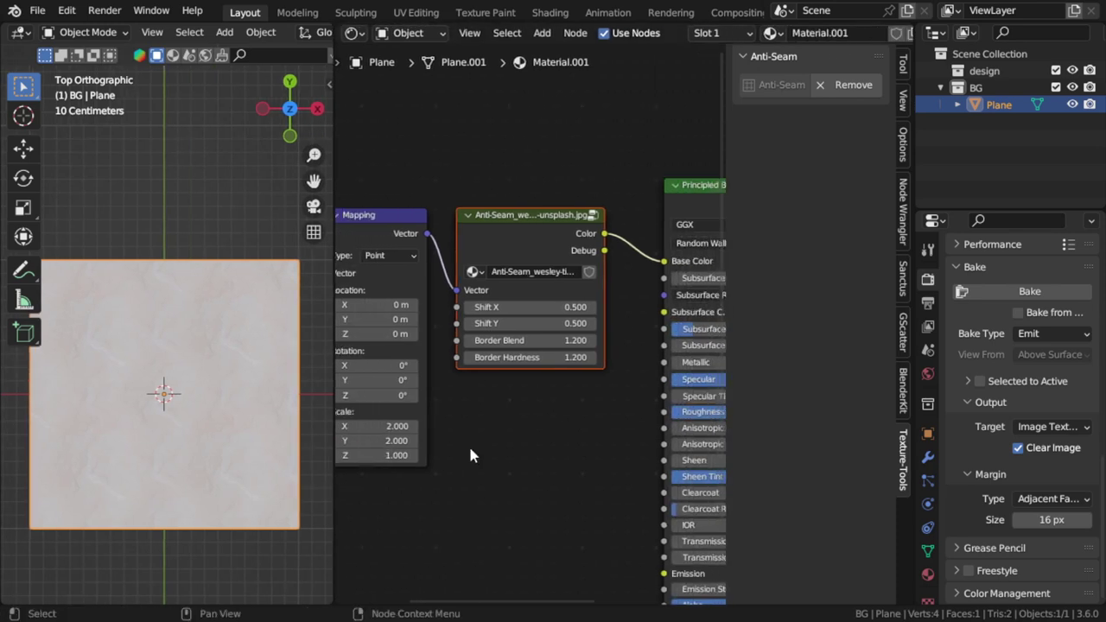
middle_drag(566, 433, 504, 451)
middle_drag(440, 429, 560, 425)
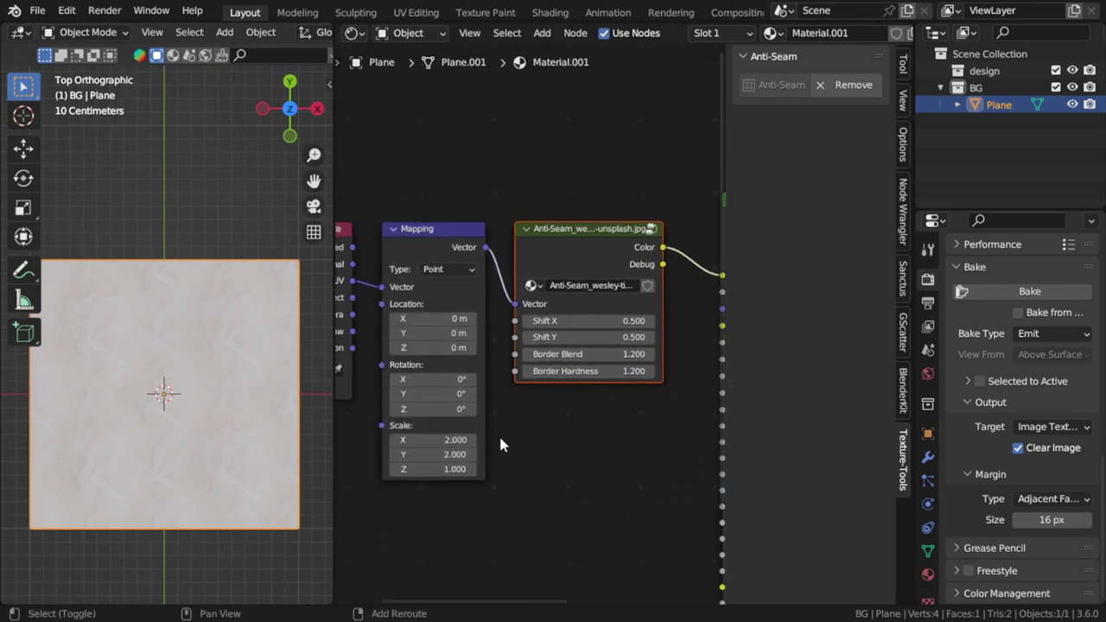
Reset Mapping Scale X and Y to 1
click(461, 440)
text(1)
key(Return)
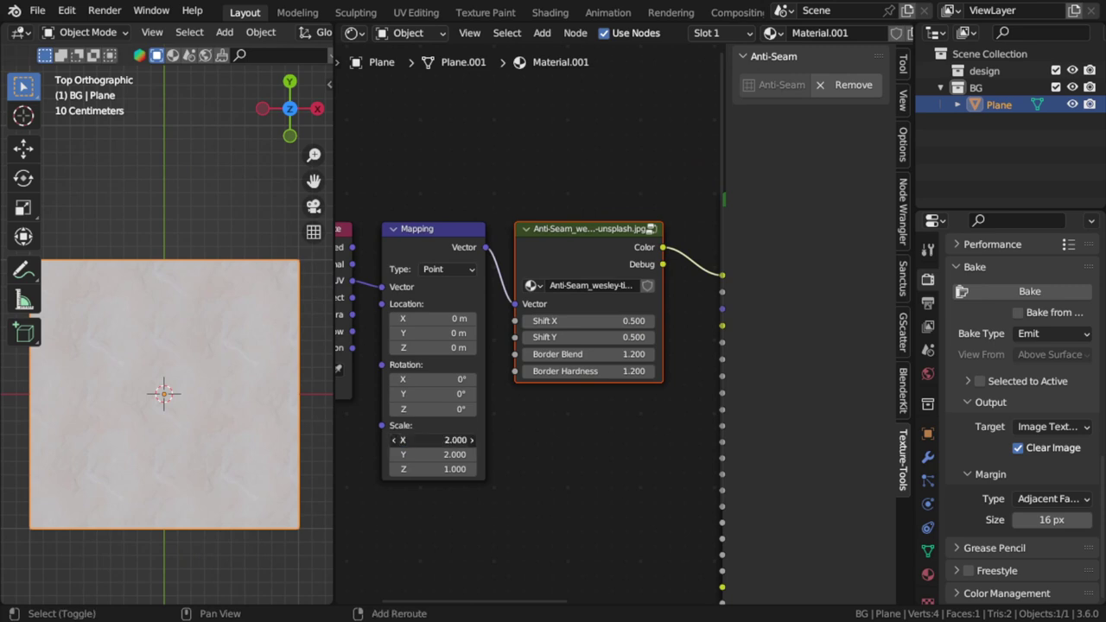
drag(456, 439, 456, 454)
text(1)
key(Return)
ctrl+scroll(518, 445, right, 4)
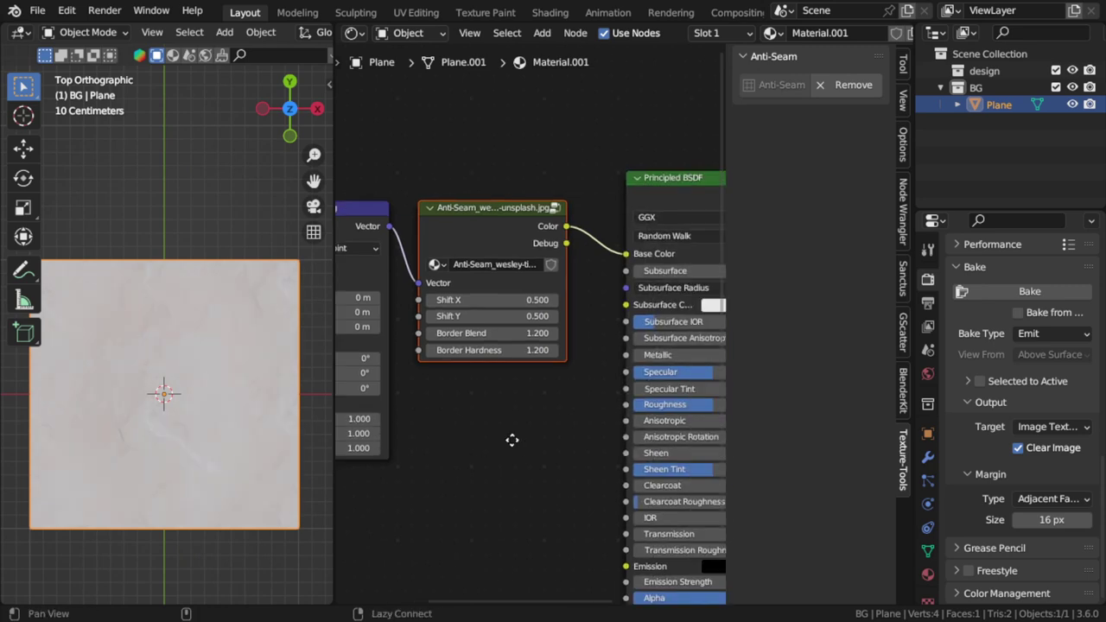
ctrl+scroll(511, 345, right, 4)
Replace the Principled BSDF with an Emission node fed by the texture and driving Surface
key(x)
key(shift+a)
click(515, 200)
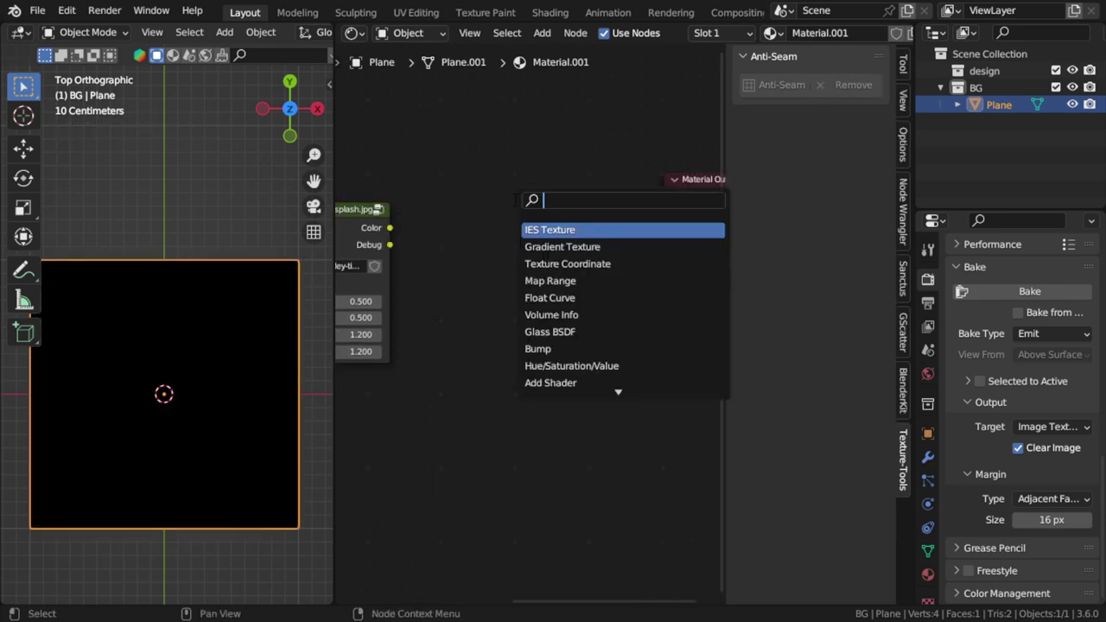
text(emis)
key(Return)
click(526, 233)
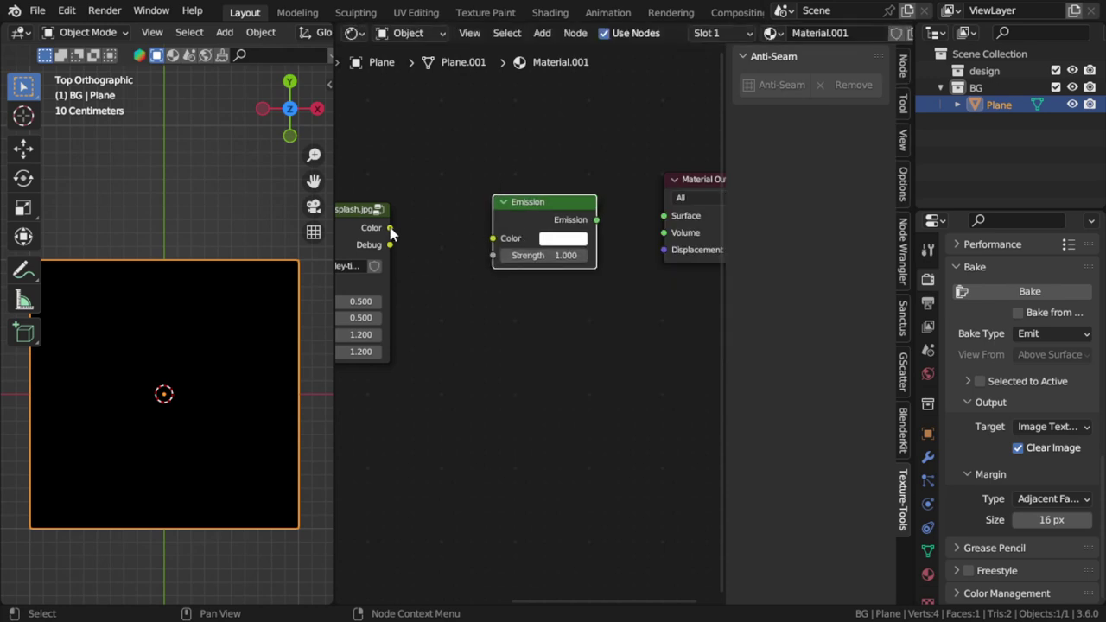
drag(389, 227, 493, 237)
drag(596, 219, 677, 223)
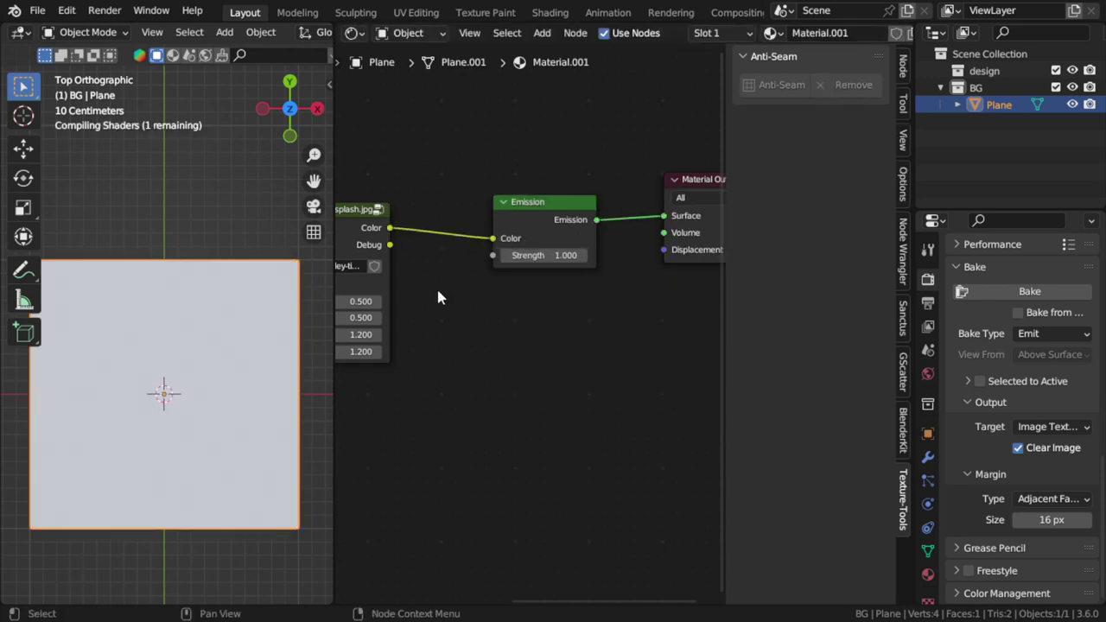
Add an Image Texture node with a new 2048 × 2048 image named baked
key(shift+a)
click(458, 359)
text(ima)
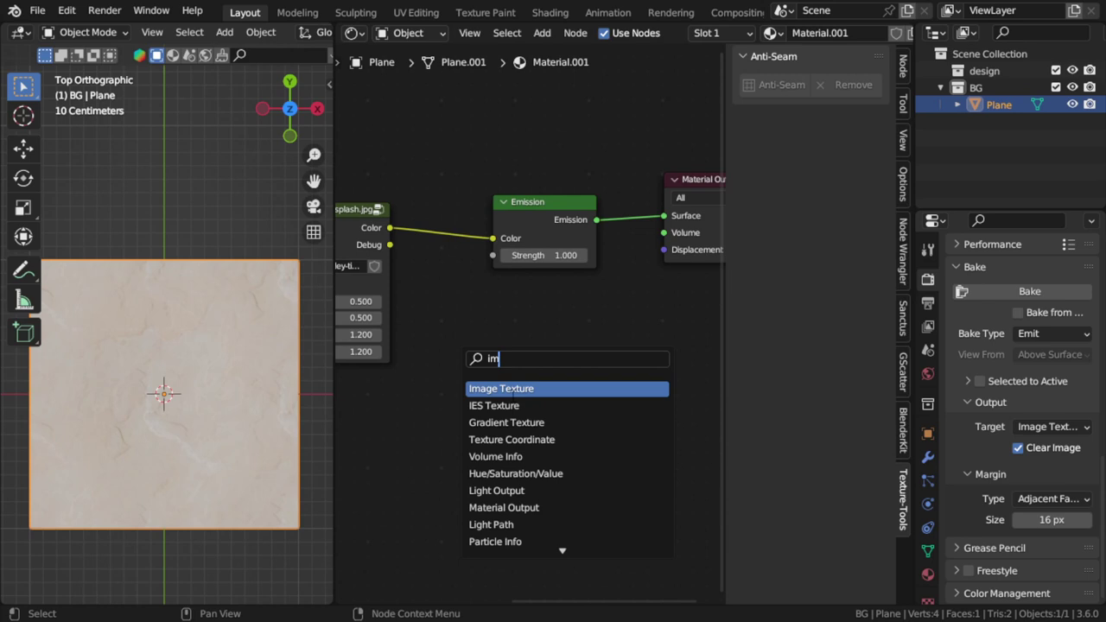
key(Return)
click(529, 383)
click(536, 394)
drag(588, 440, 594, 445)
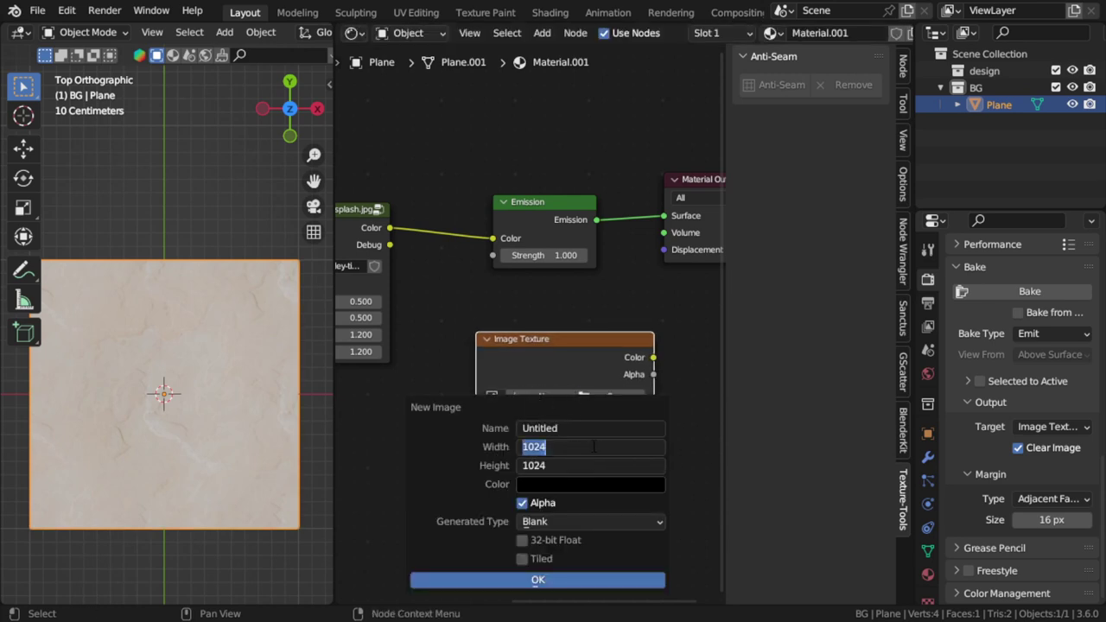
text(2048)
key(Return)
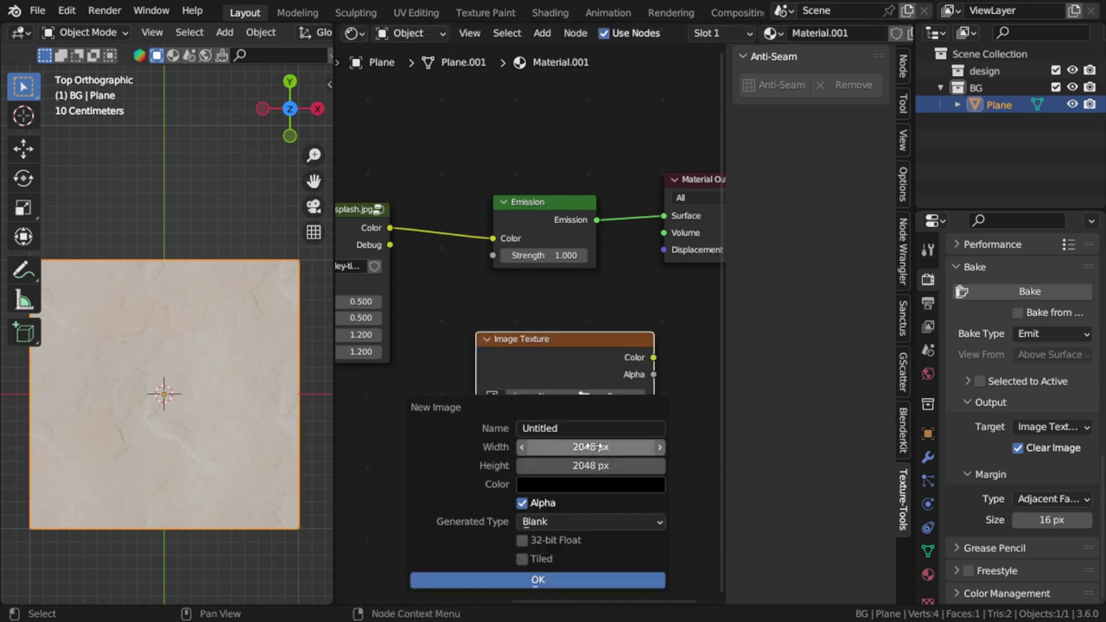
click(557, 427)
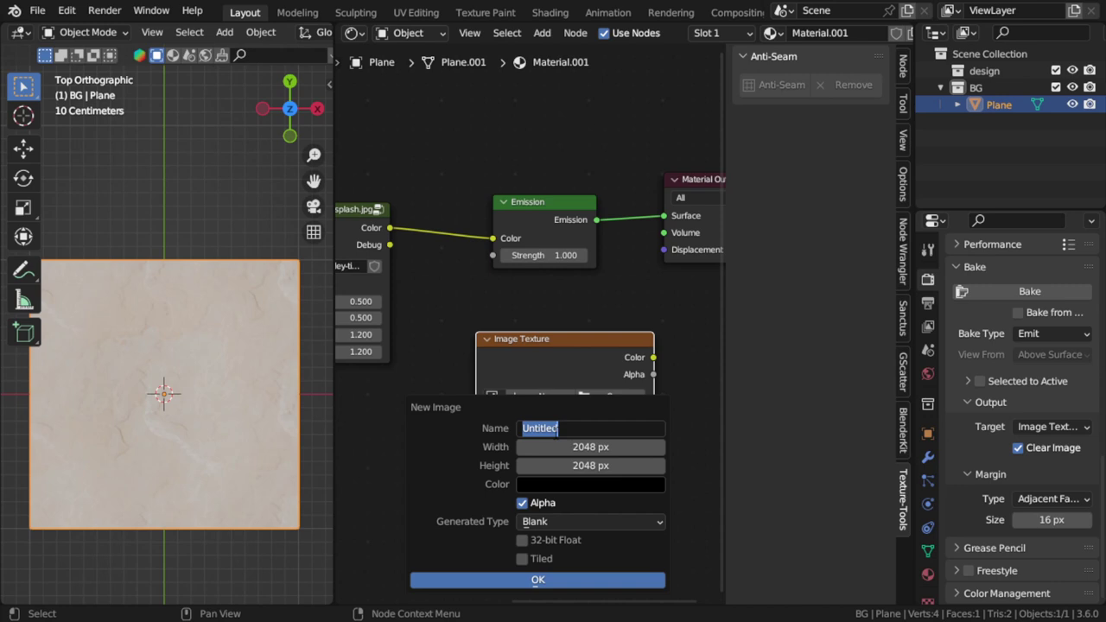
text(baked)
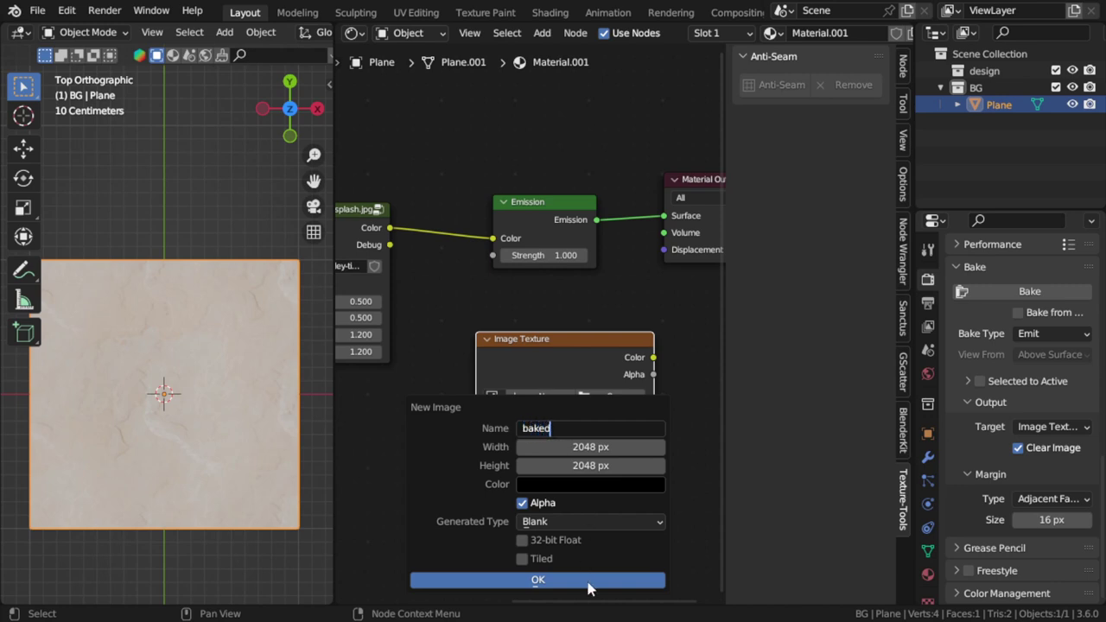
click(587, 581)
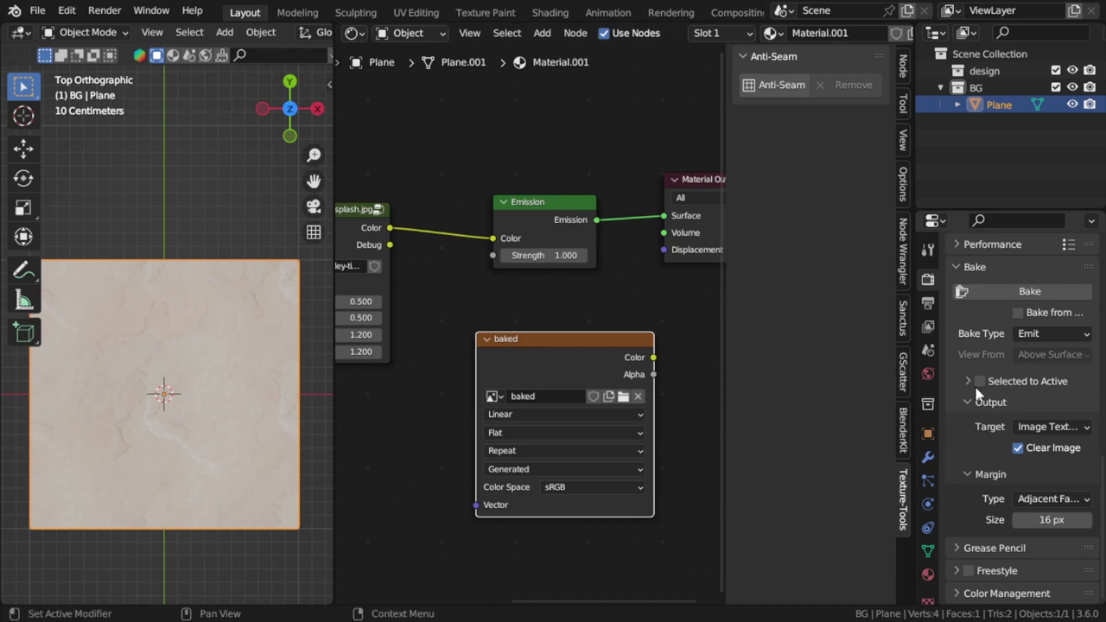
Set Render Max Samples and Viewport Max Samples to 15 in the Sampling panel
scroll(1019, 381, up, 8)
scroll(1020, 388, up, 5)
click(1064, 436)
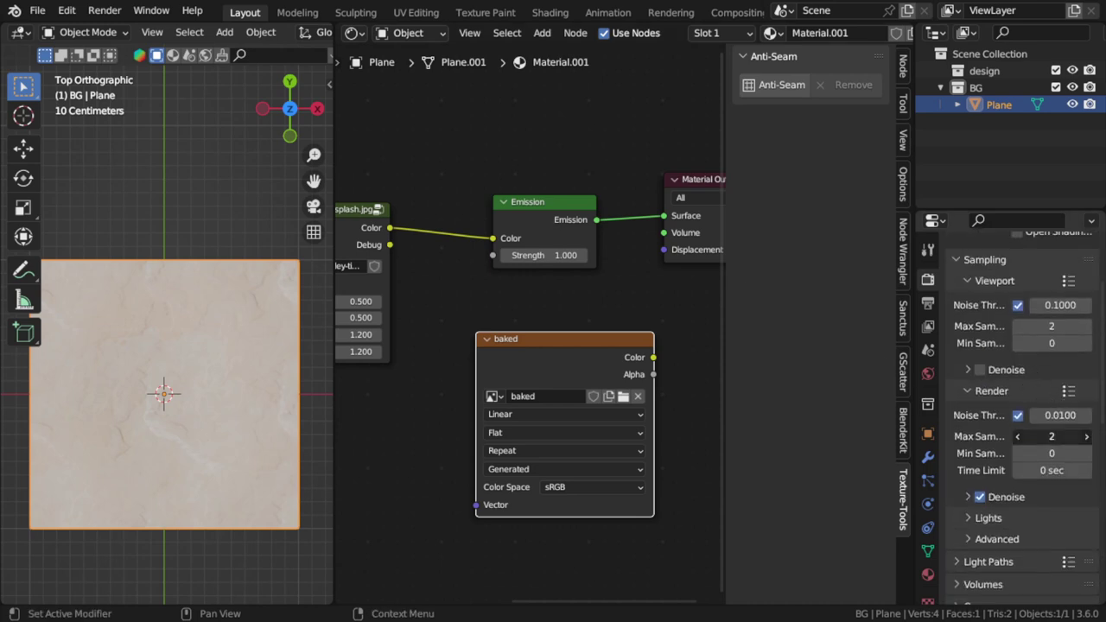
text(5)
key(Return)
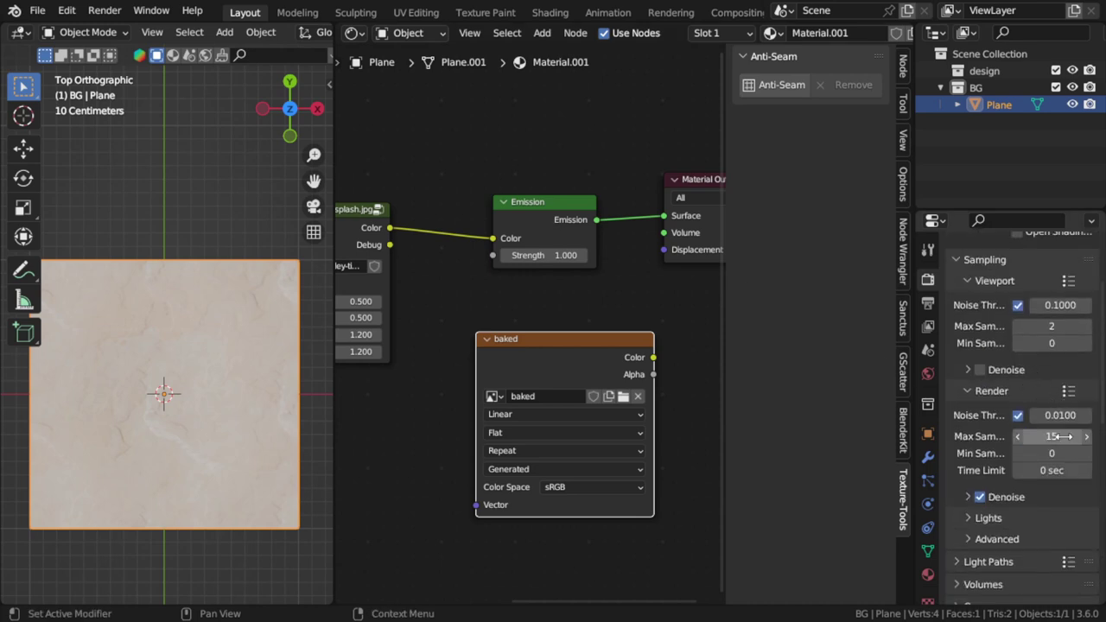
click(1042, 328)
text(5)
key(Return)
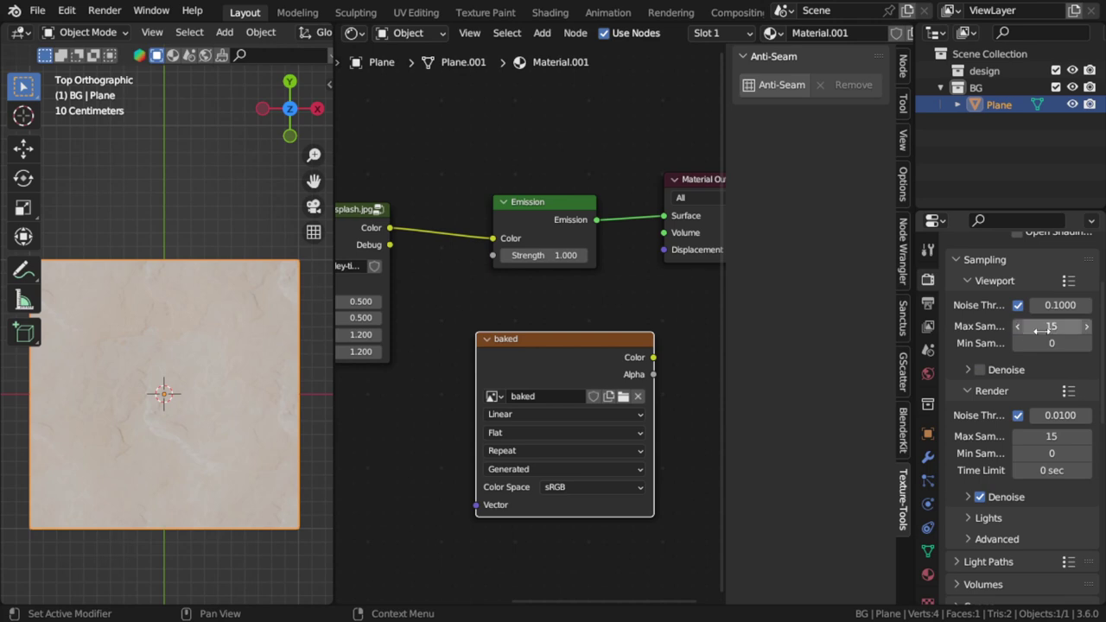
scroll(1043, 331, up, 3)
scroll(1055, 484, down, 5)
scroll(1056, 492, down, 10)
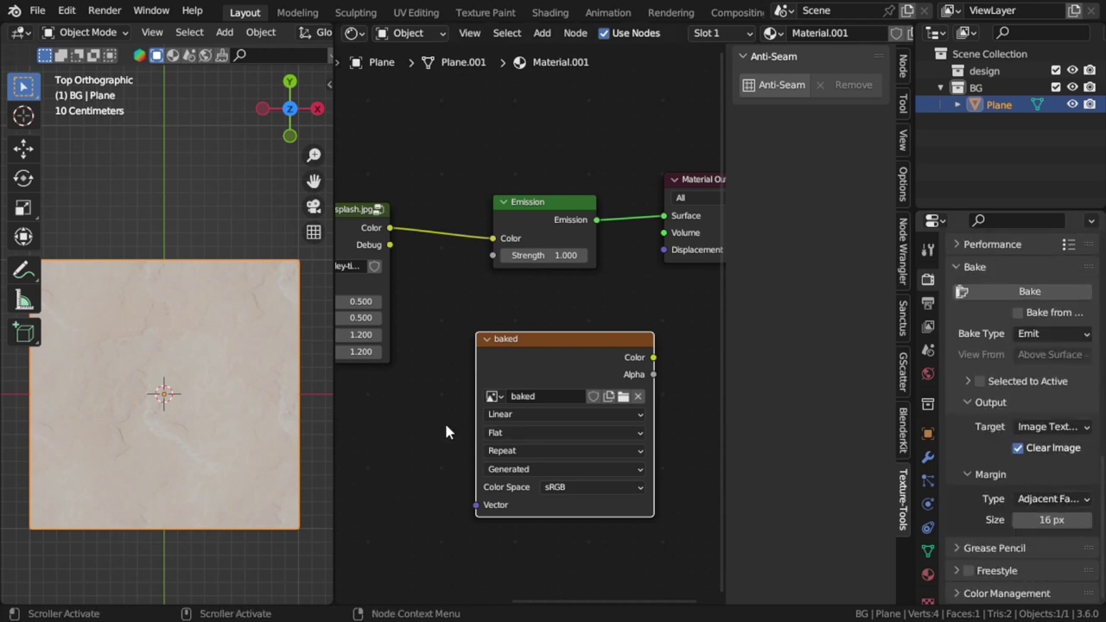
Run the Emit bake into the baked image and let it reach 100%
mouse_move(412, 347)
middle_down()
mouse_move(471, 394)
mouse_move(743, 380)
middle_up()
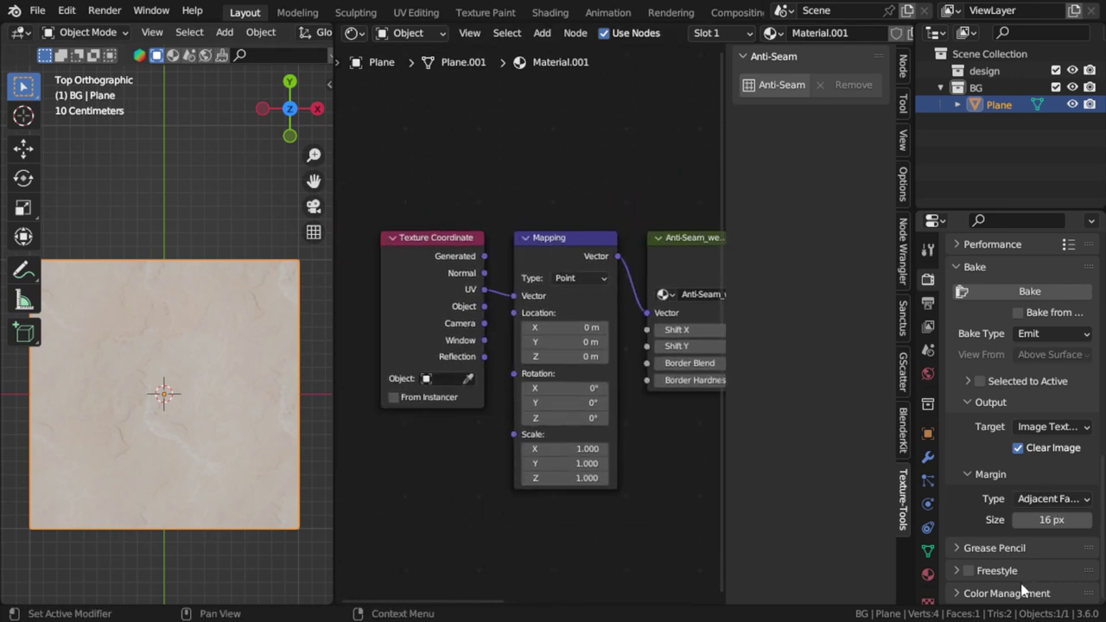
scroll(1033, 479, up, 3)
click(1027, 388)
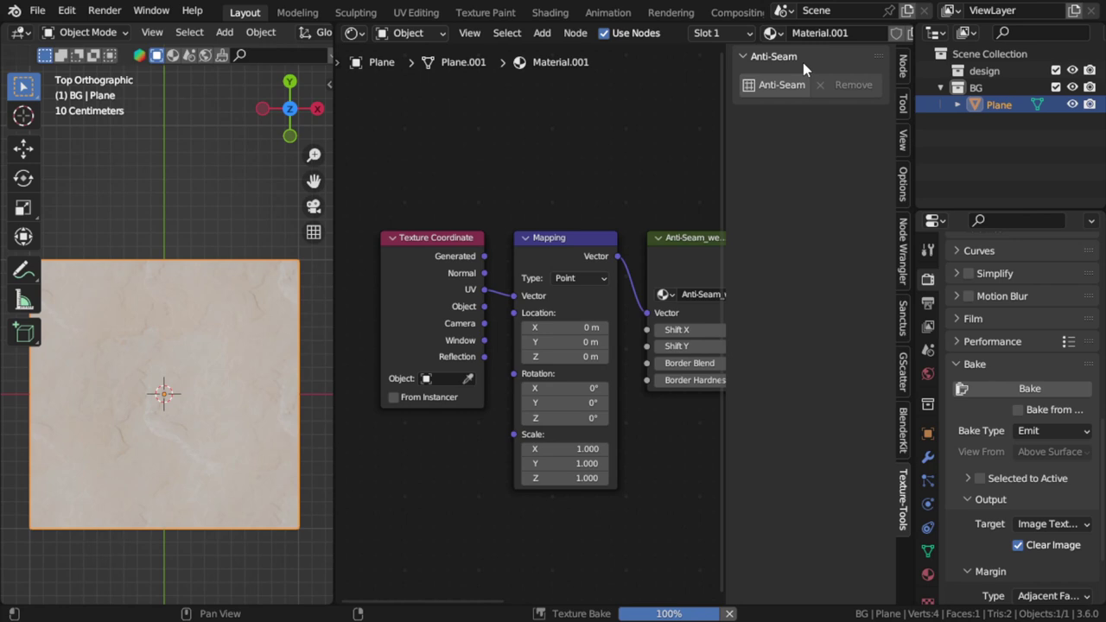
middle_drag(686, 427, 566, 380)
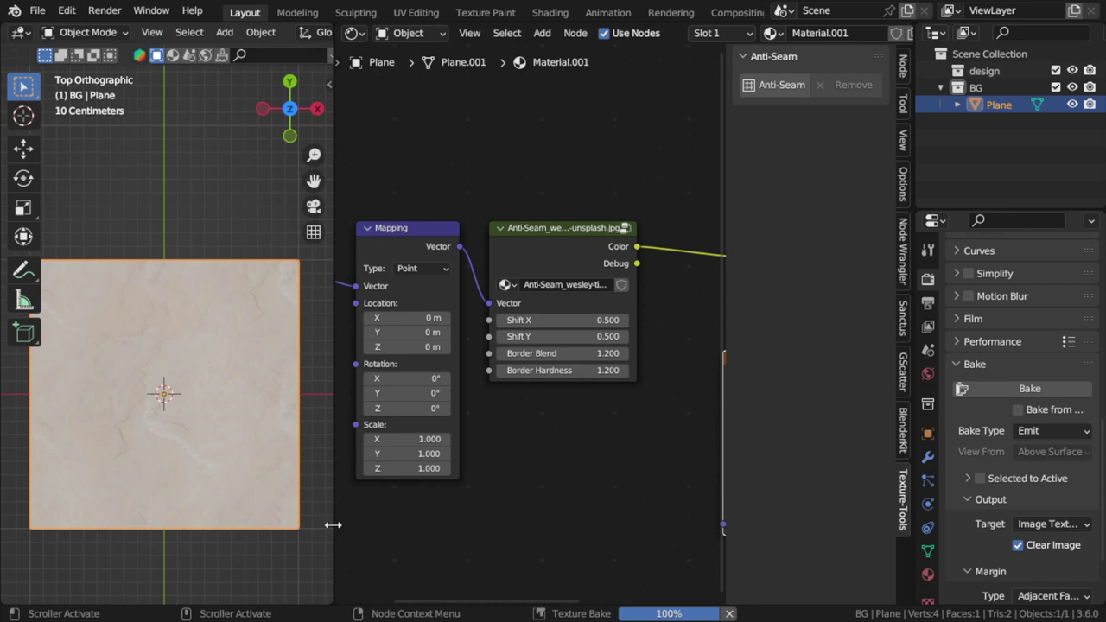
mouse_move(334, 524)
mouse_down()
mouse_move(350, 524)
mouse_move(339, 527)
mouse_up()
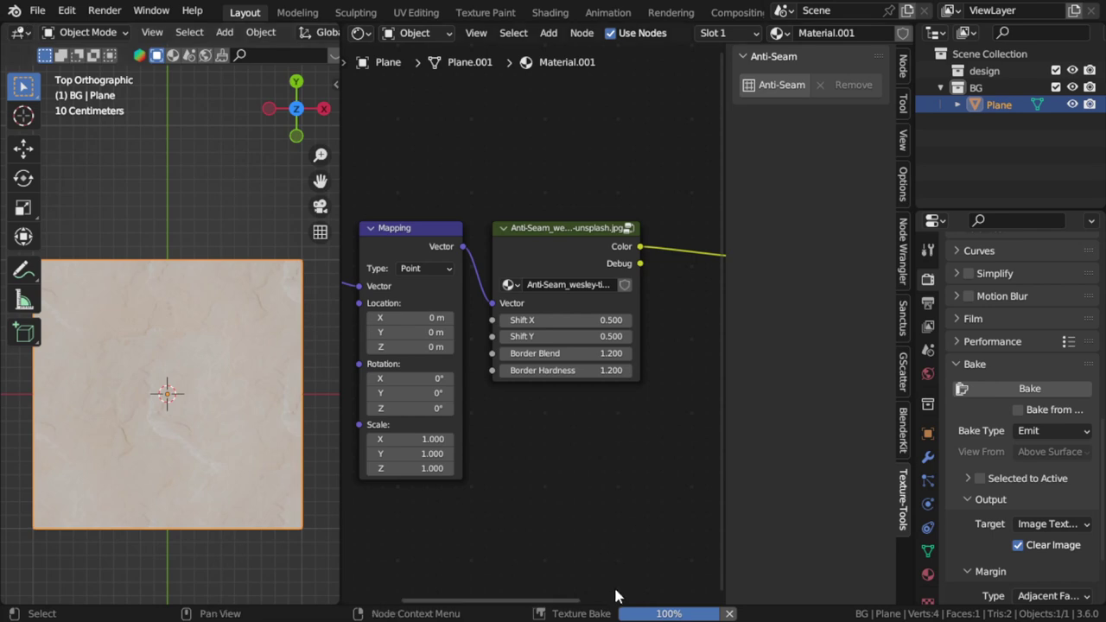
Switch the area to an Image Editor showing the baked image, fitted to view
click(366, 39)
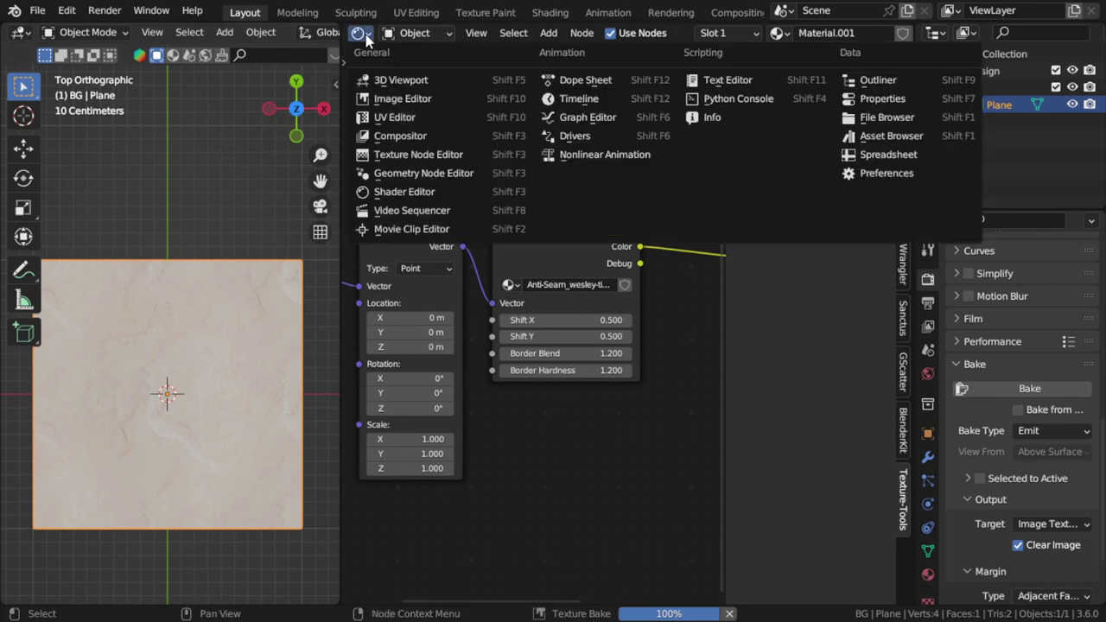
click(371, 98)
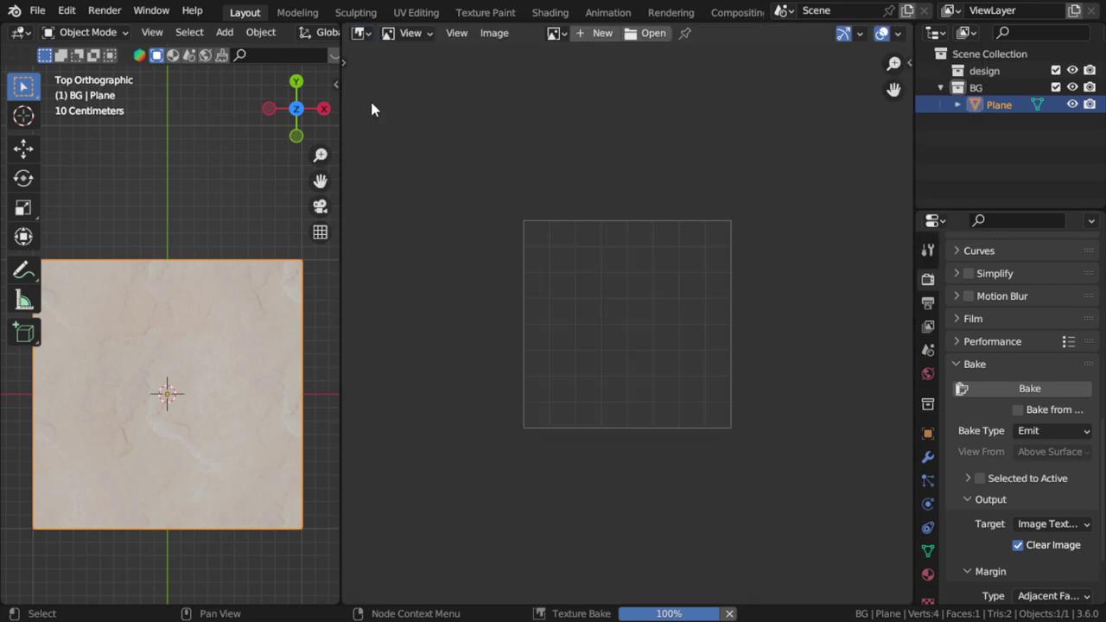
click(553, 33)
click(577, 57)
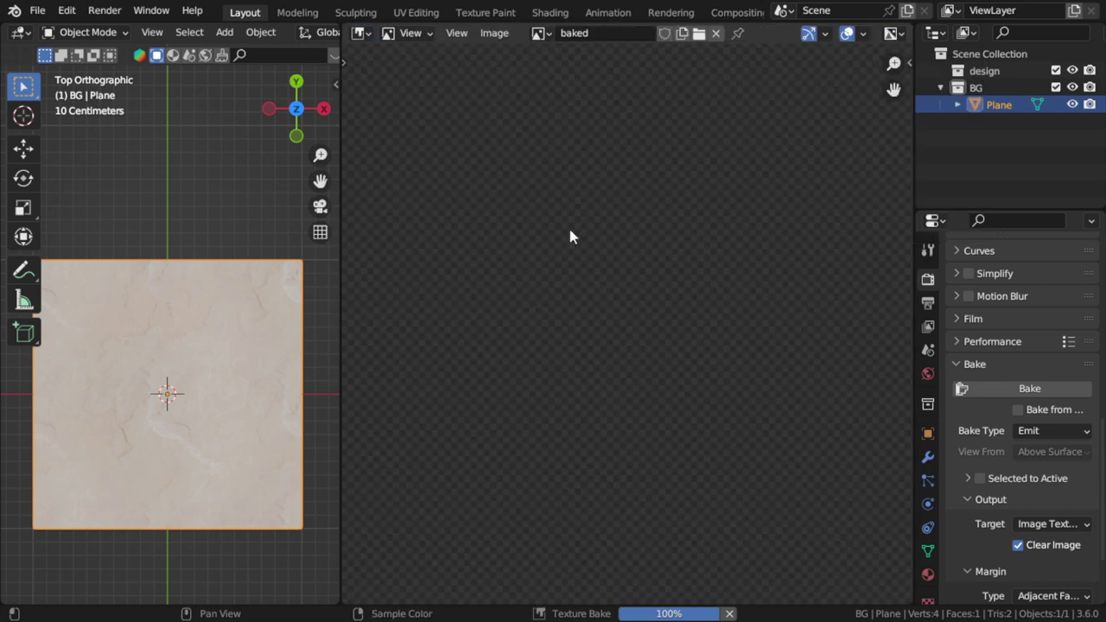
key(Home)
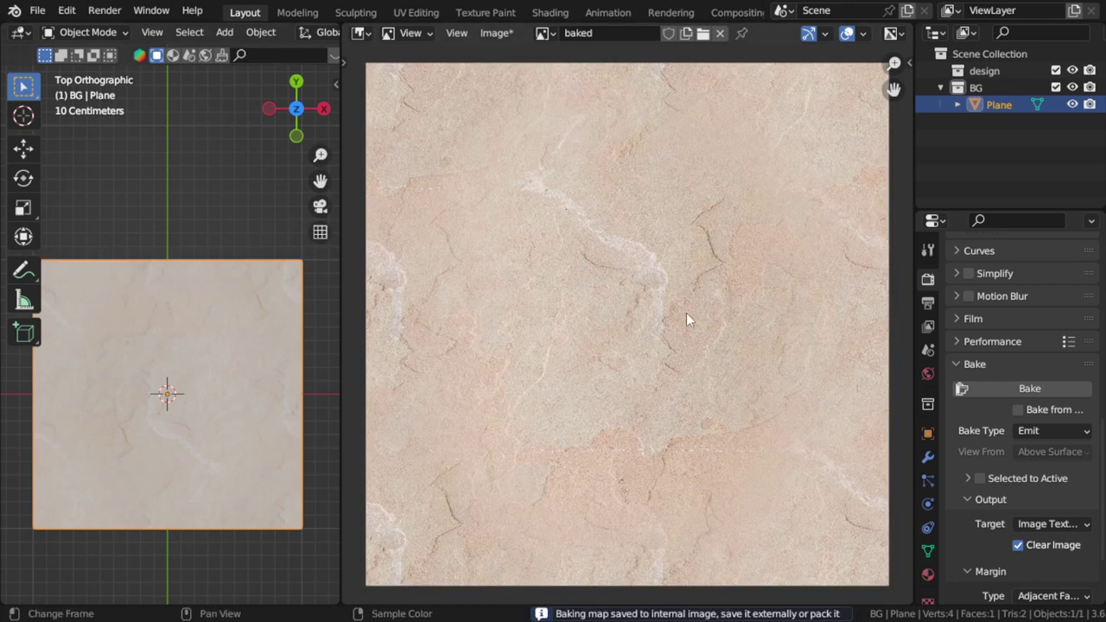
Zoom and pan over the baked stone texture, then open the Image menu to save it
scroll(685, 319, up, 2)
scroll(686, 320, up, 1)
scroll(659, 252, down, 1)
scroll(659, 251, down, 2)
middle_drag(659, 251, 669, 354)
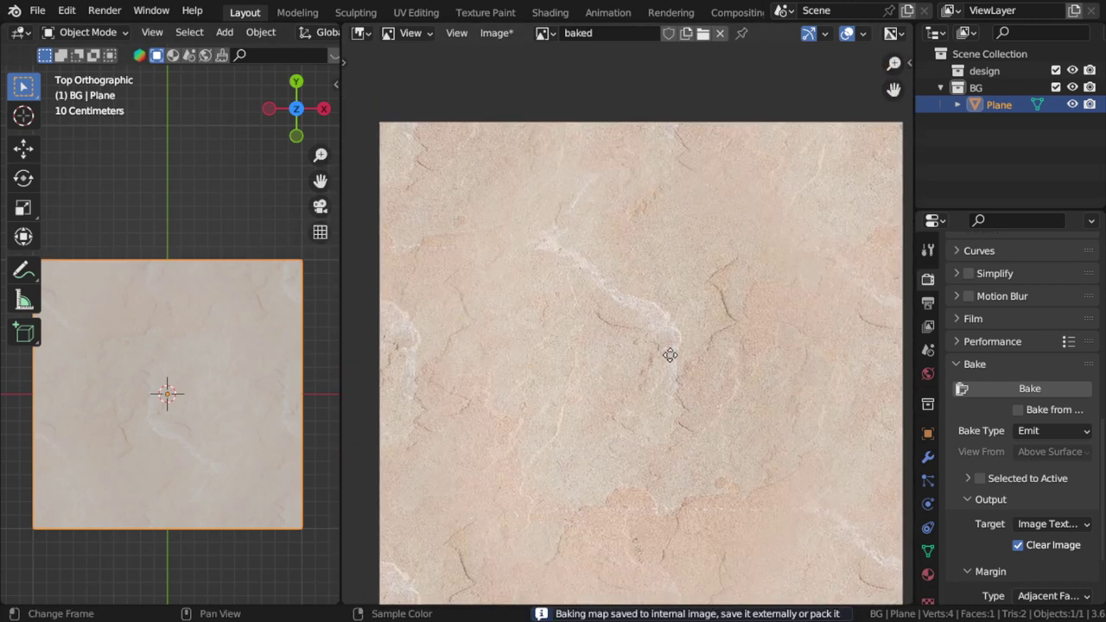
scroll(669, 354, up, 2)
scroll(683, 355, down, 1)
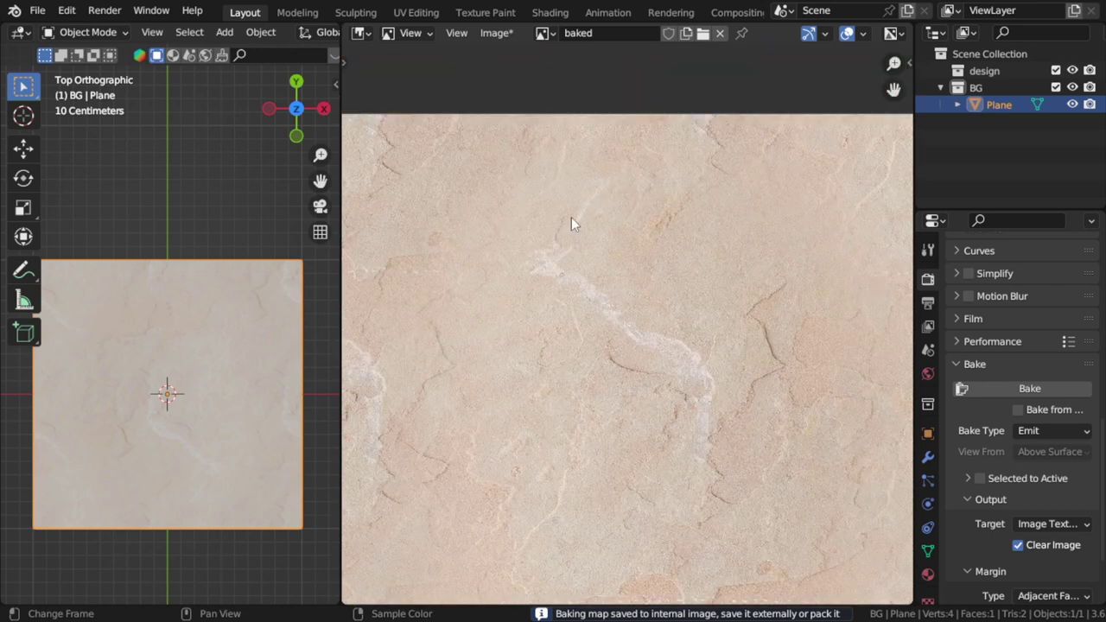
middle_drag(571, 222, 584, 328)
scroll(634, 338, up, 2)
scroll(636, 289, down, 2)
scroll(637, 288, up, 1)
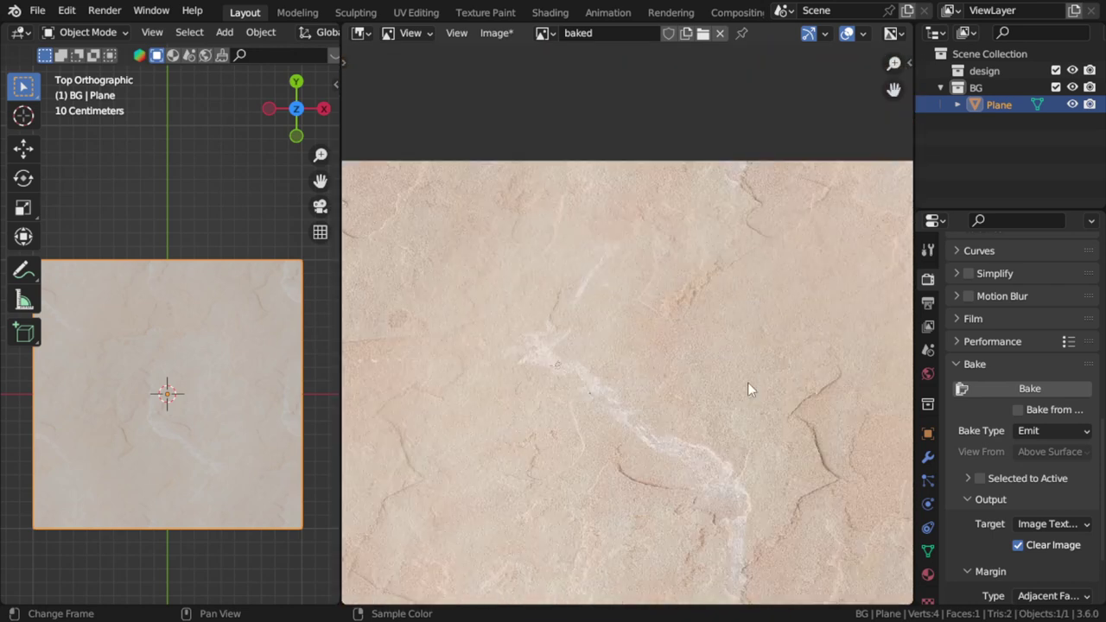
scroll(747, 388, up, 1)
middle_drag(765, 420, 619, 378)
scroll(654, 365, down, 4)
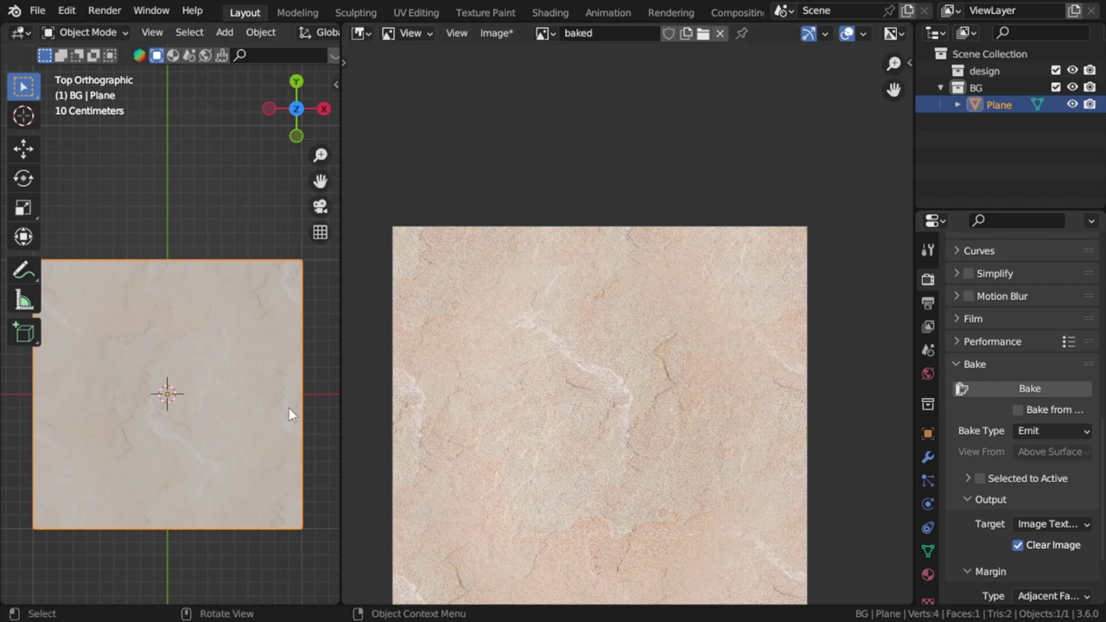
click(496, 33)
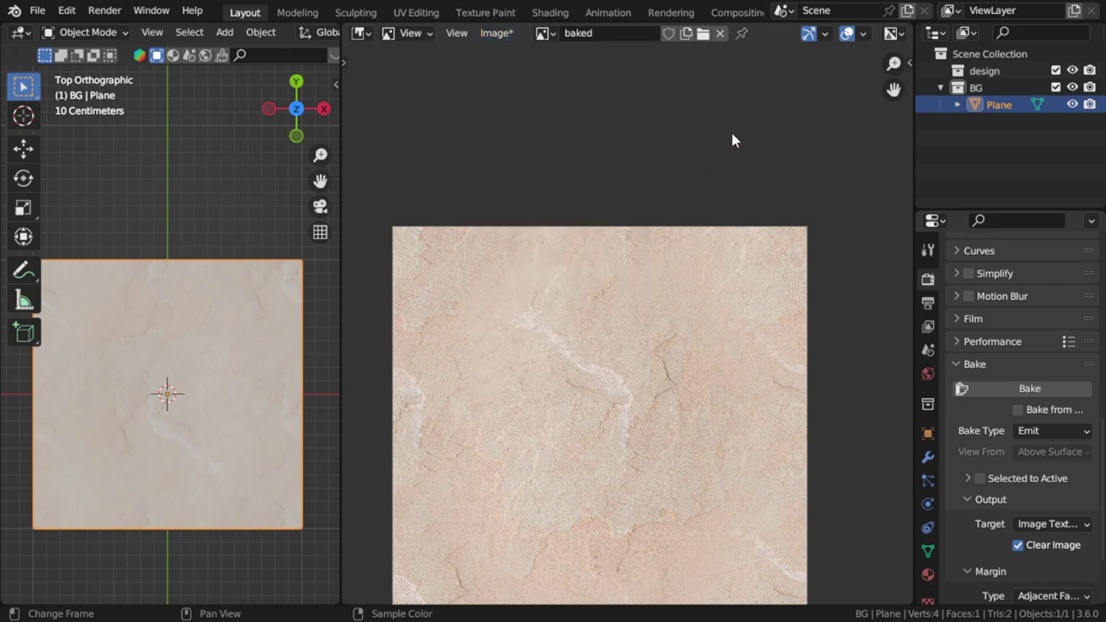
click(496, 33)
click(497, 33)
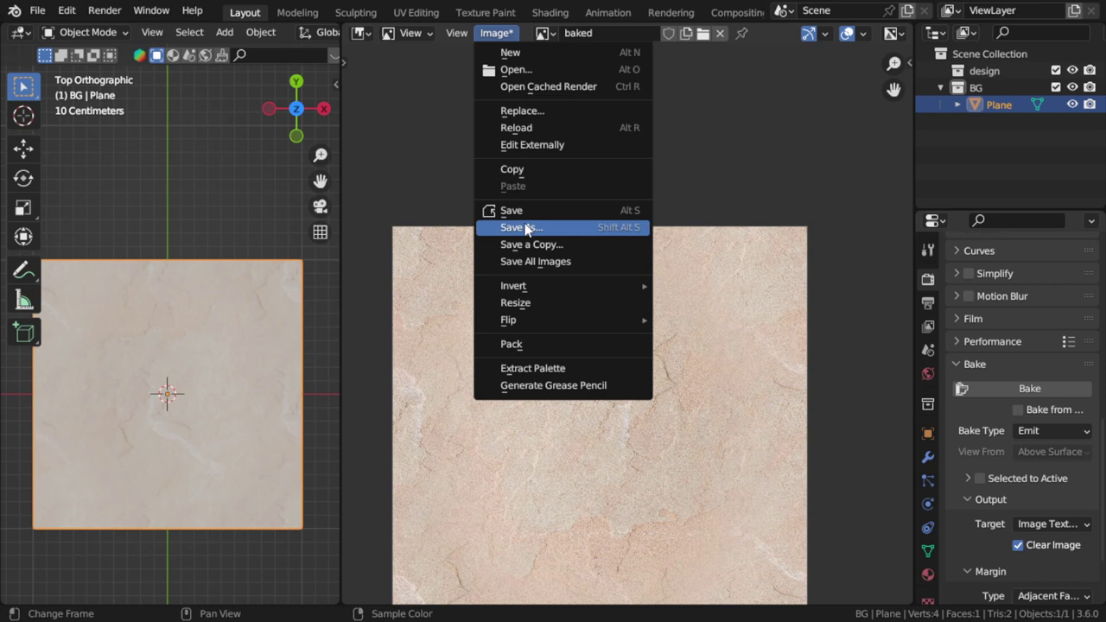